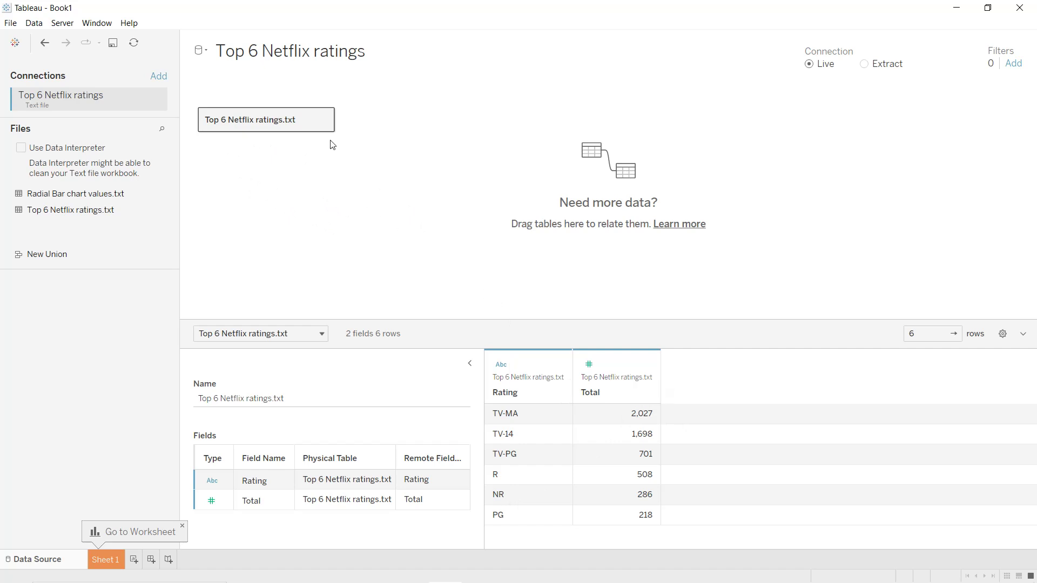
Open the Top 6 Netflix ratings.txt table to see its single table with Rating and Total fields
left_click(326, 121)
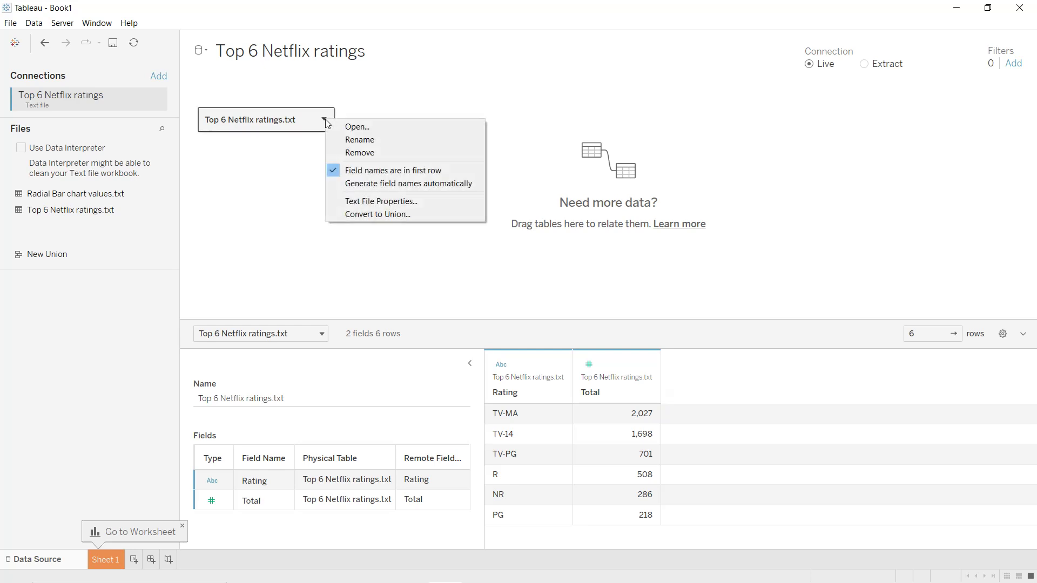
left_click(340, 127)
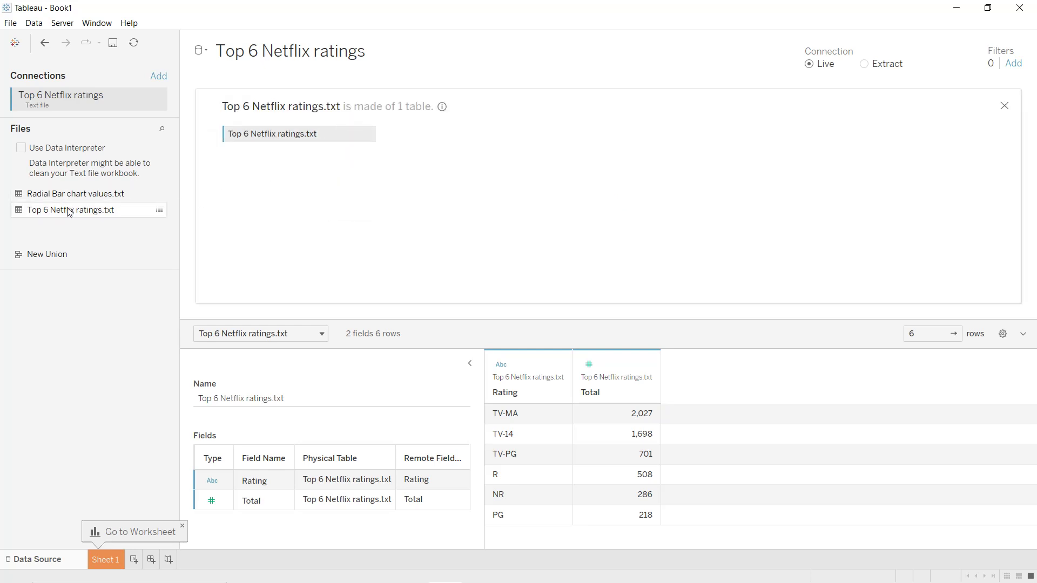
Add Radial Bar chart values.txt and inner-join it to the ratings table on the calculation 1 = 1
left_click_drag(70, 197, 414, 159)
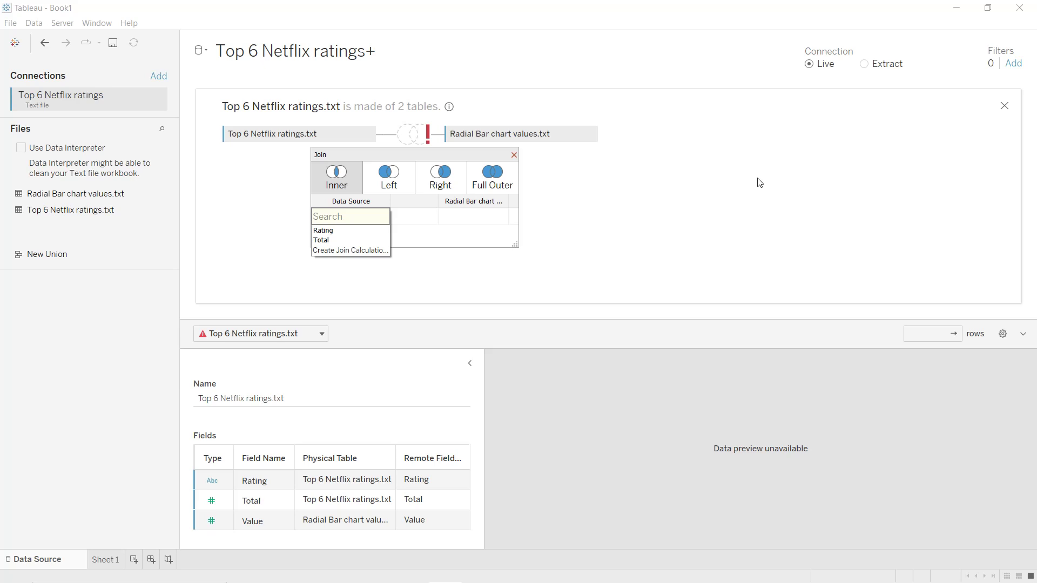
left_click(360, 252)
type("1")
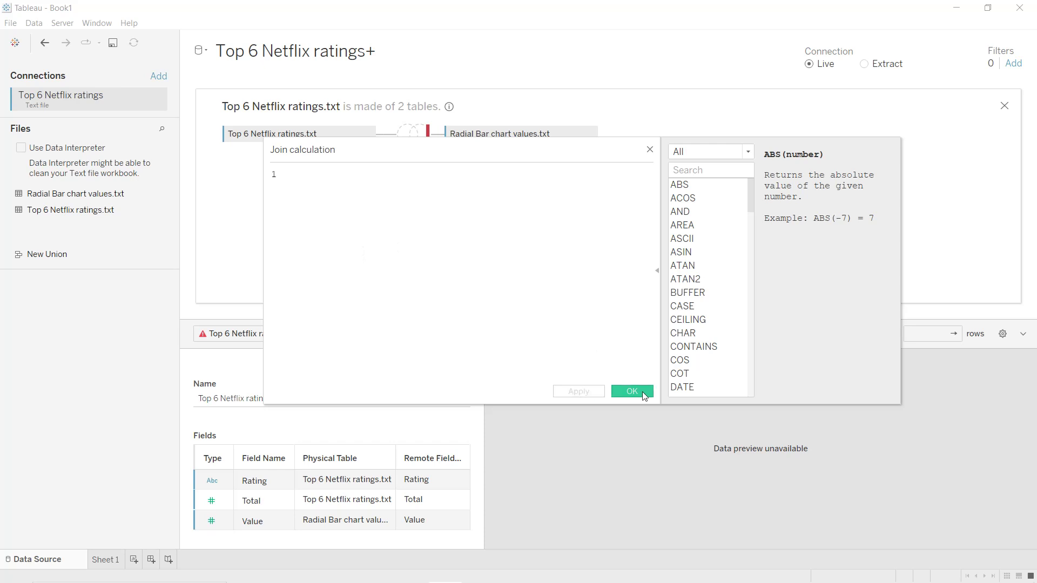
left_click(643, 391)
left_click(474, 218)
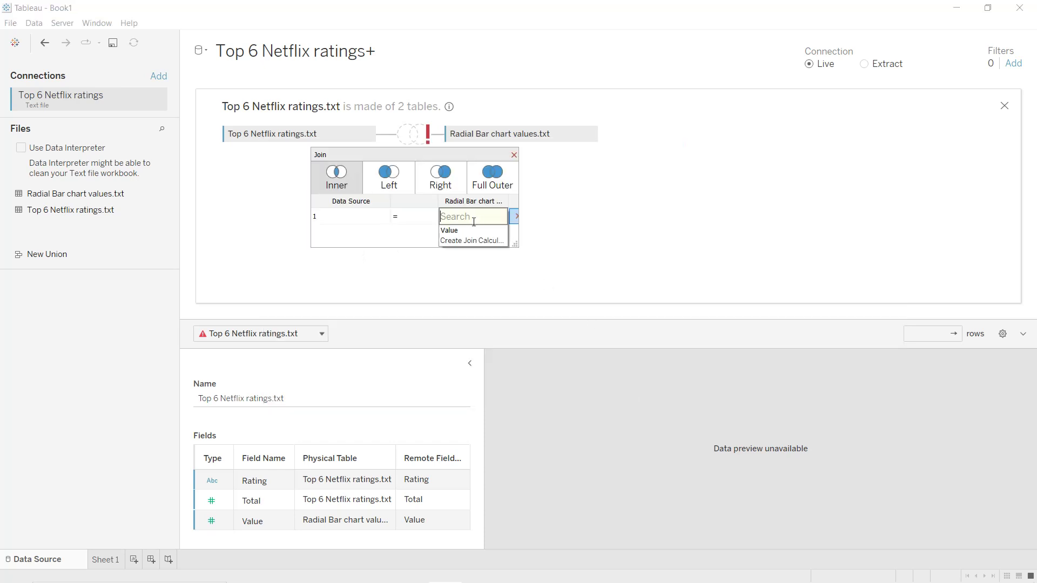
left_click(473, 241)
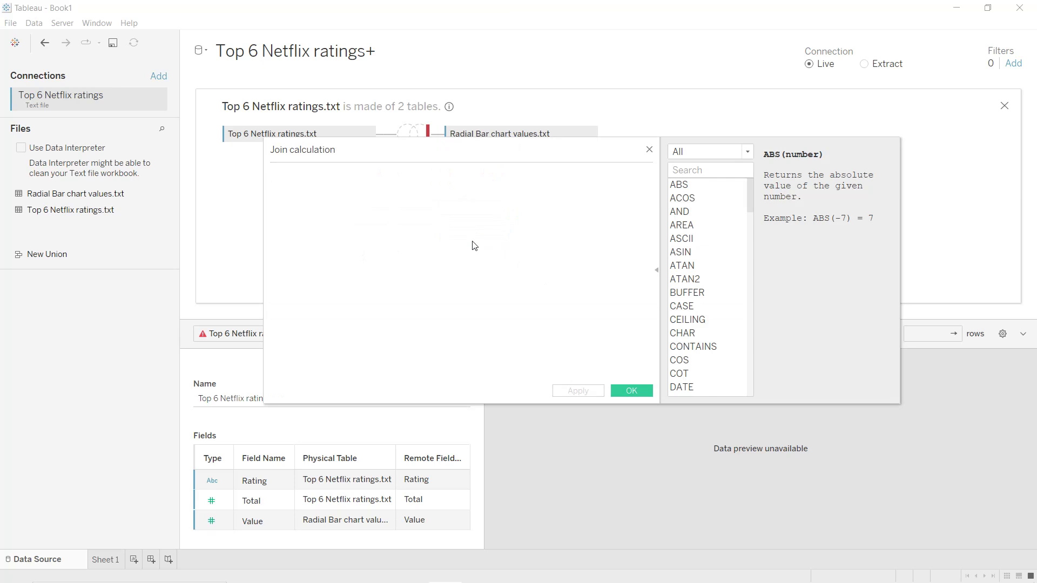
type("1")
left_click(632, 391)
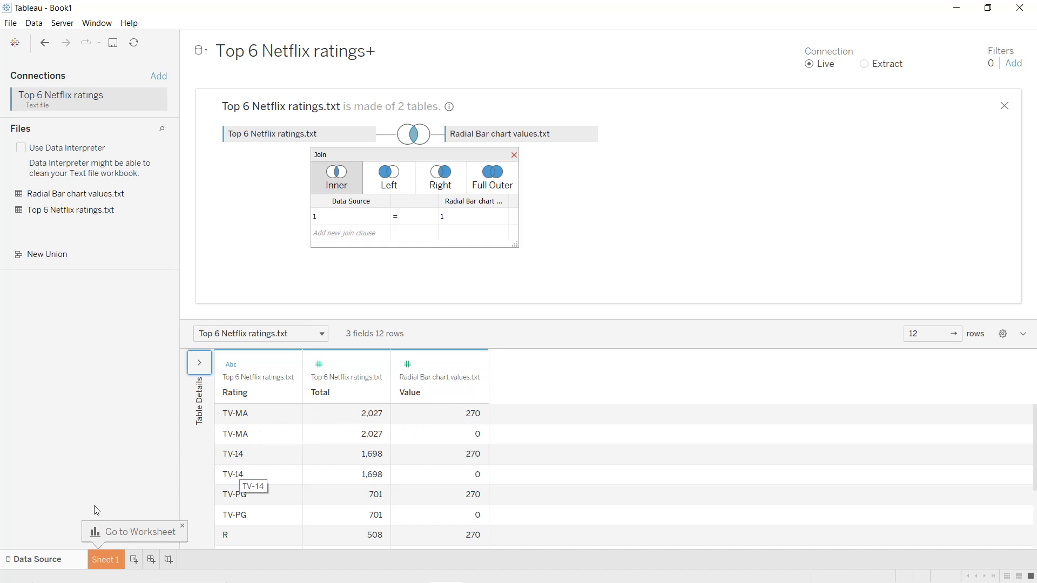
On Sheet 1, make a bin field named Path from Value with a bin size of 1
left_click(107, 557)
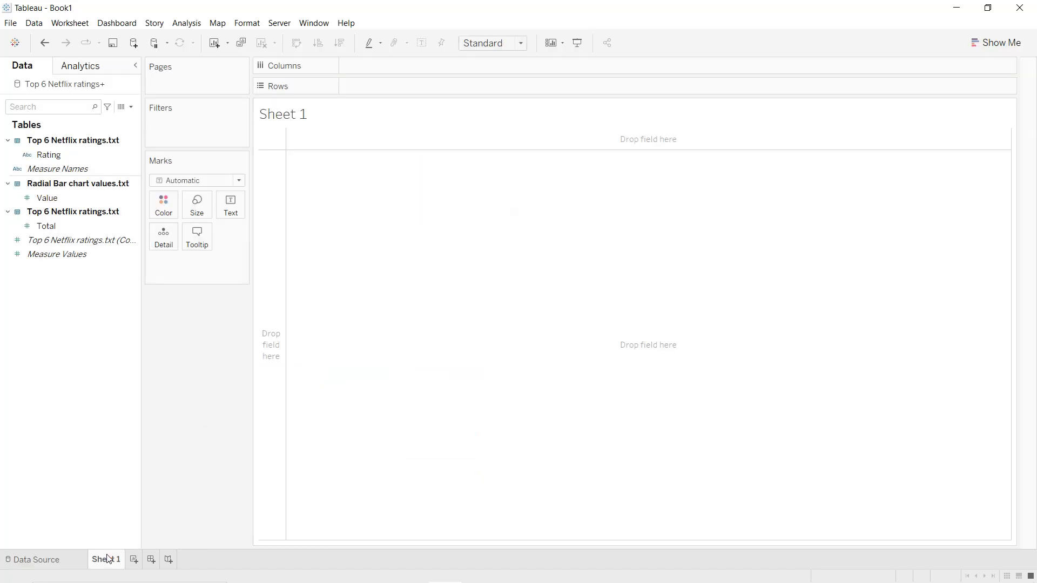
left_click(132, 202)
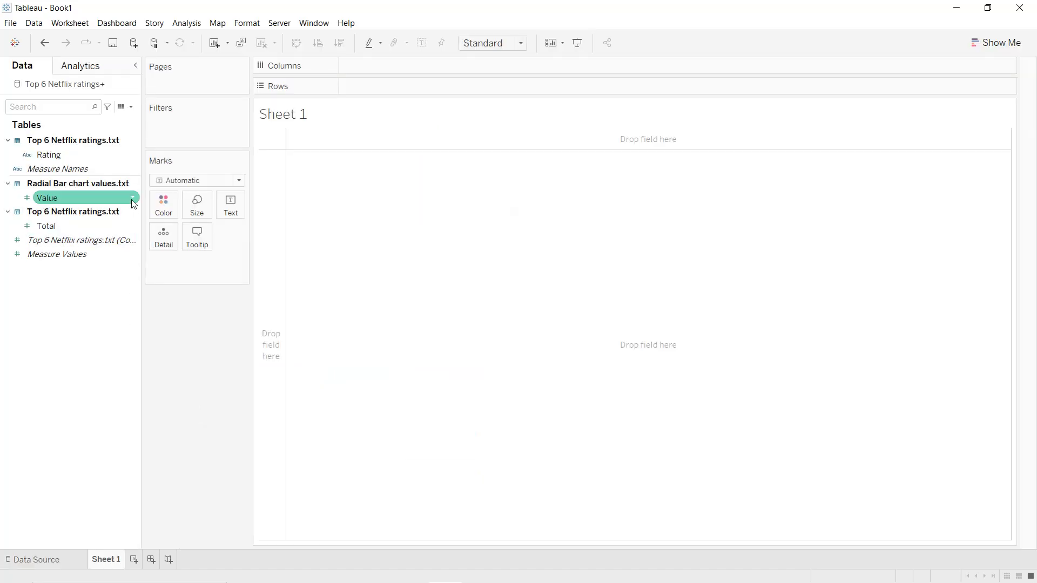
left_click(132, 199)
mouse_move(179, 272)
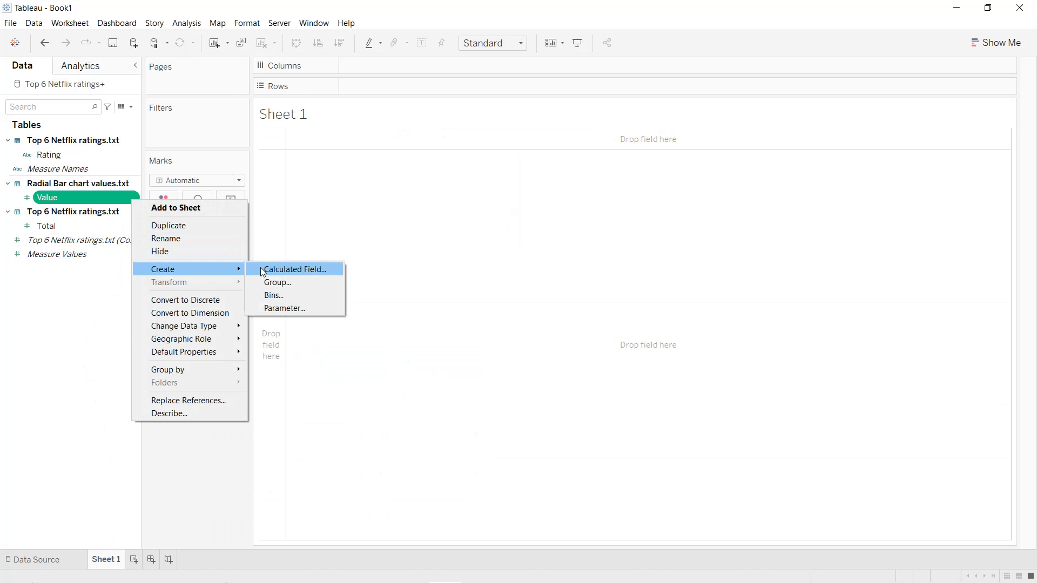
left_click(270, 294)
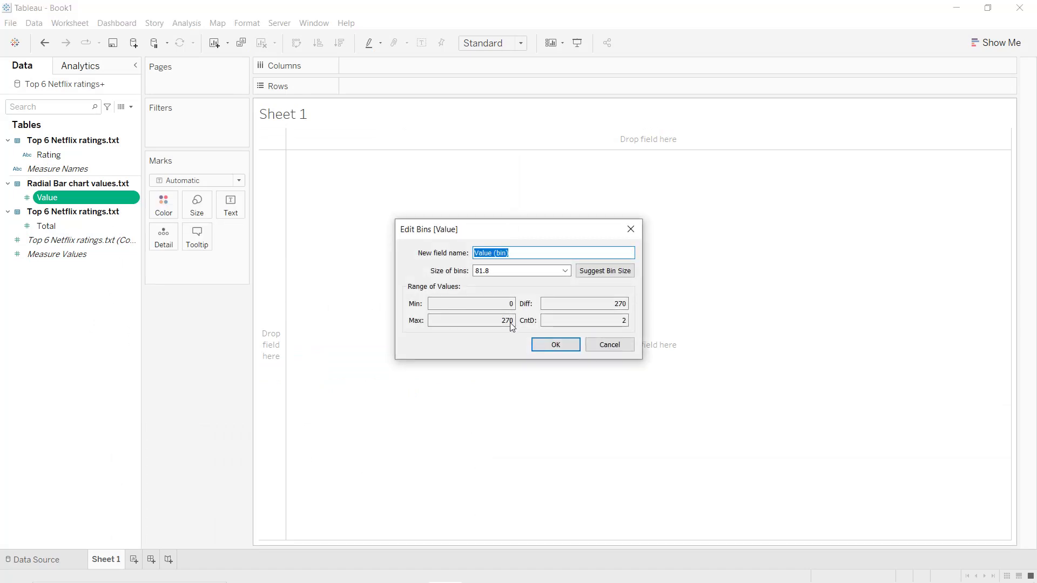
double_click(493, 272)
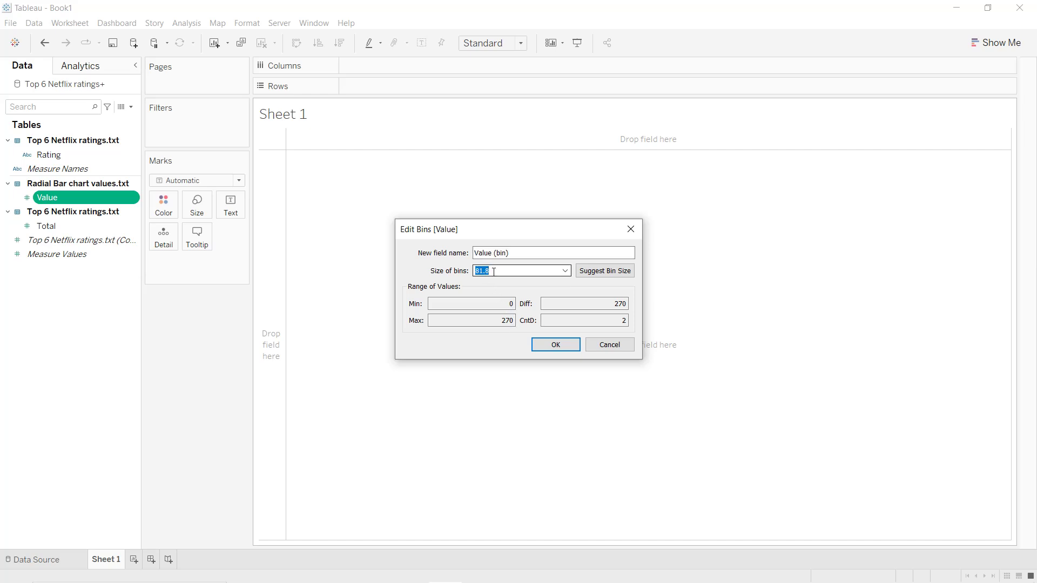
type("1")
left_click(500, 252)
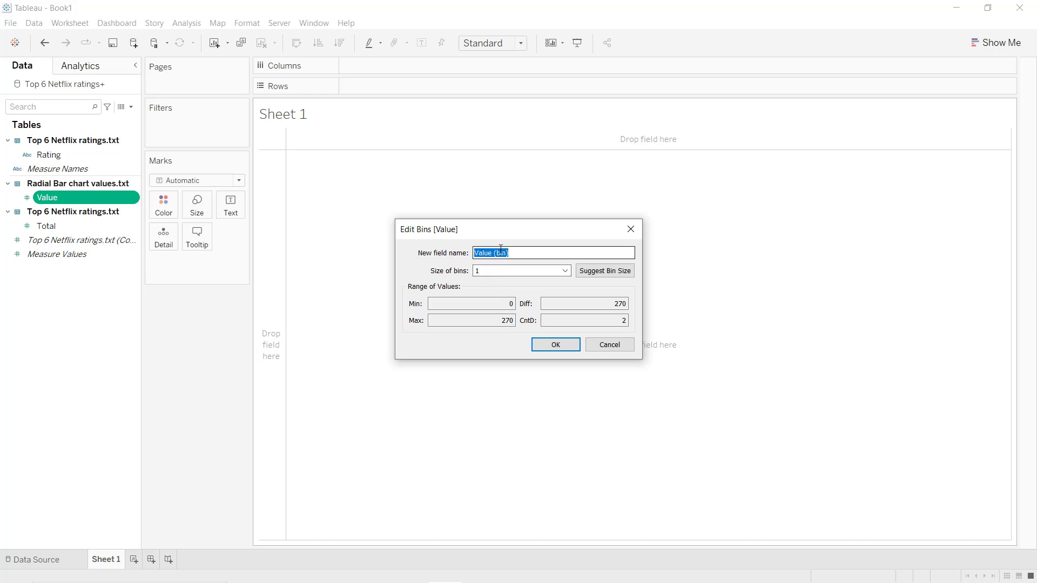
type("Path")
left_click(558, 345)
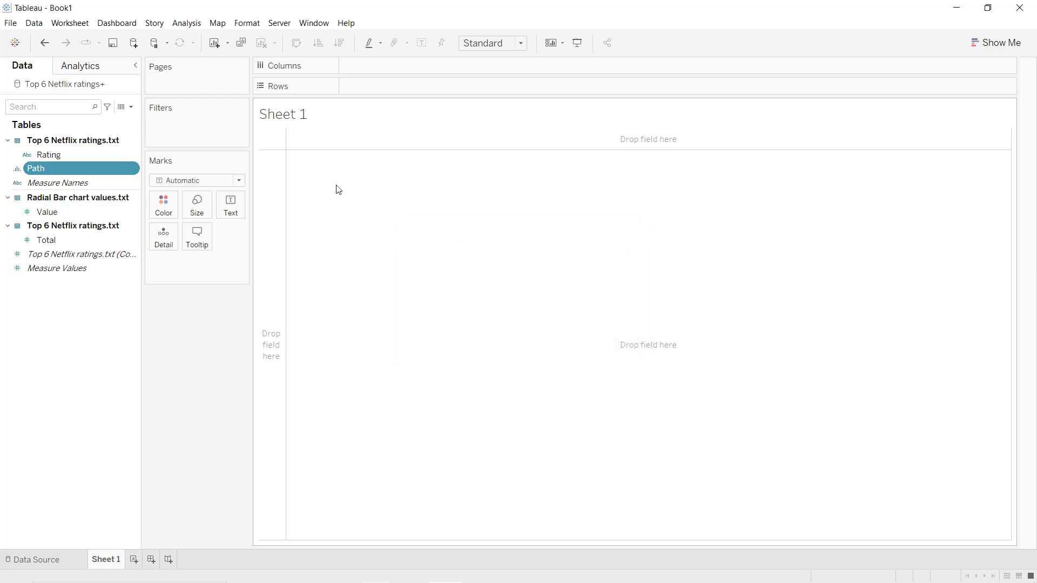
Create a calculated field My_index with the formula INDEX()-1
left_click(131, 107)
left_click(115, 121)
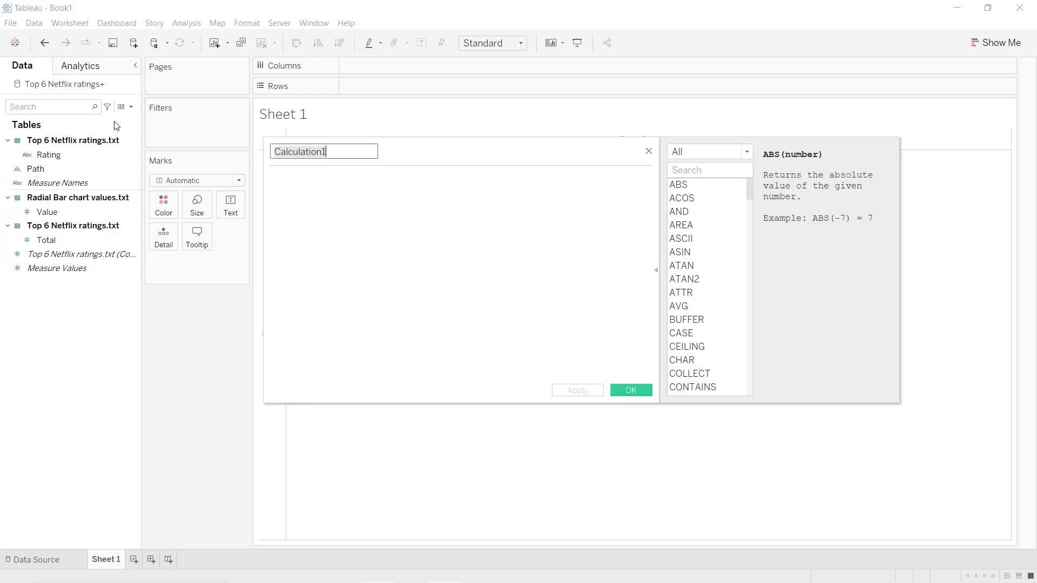
type("My_index")
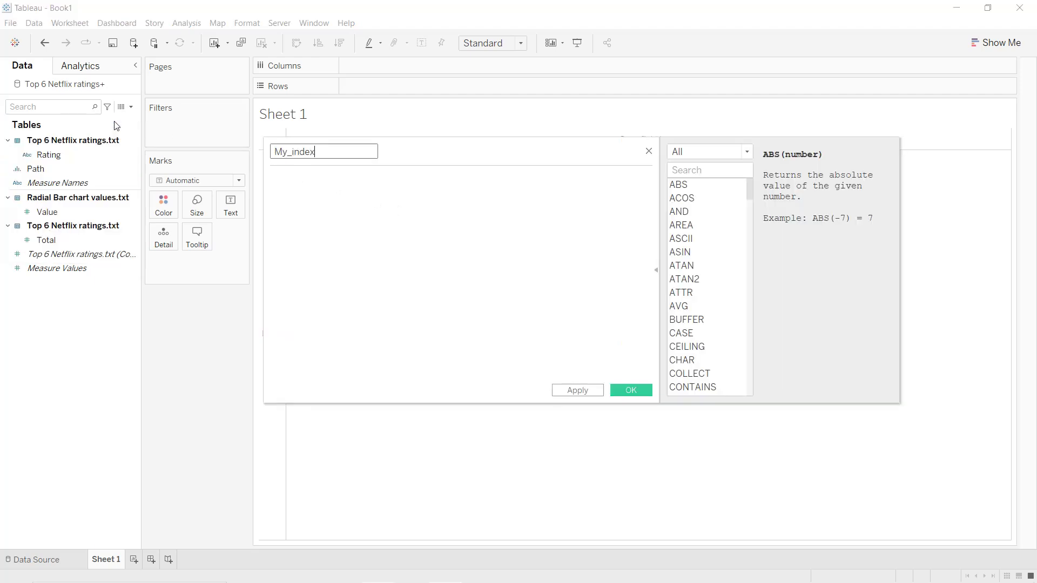
key("Tab")
type("ind")
key("Return")
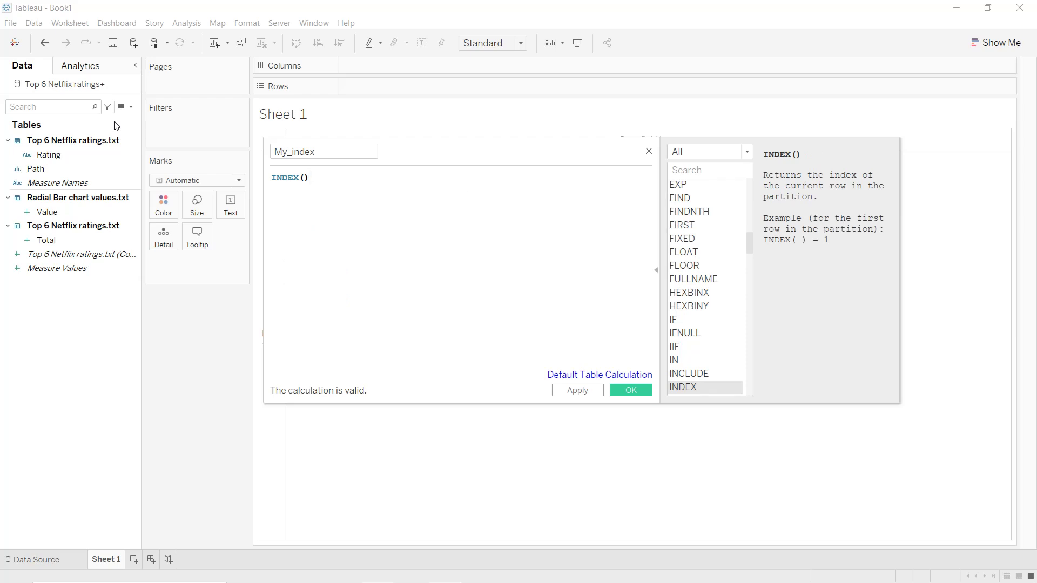
type("-1")
left_click(575, 390)
left_click(640, 389)
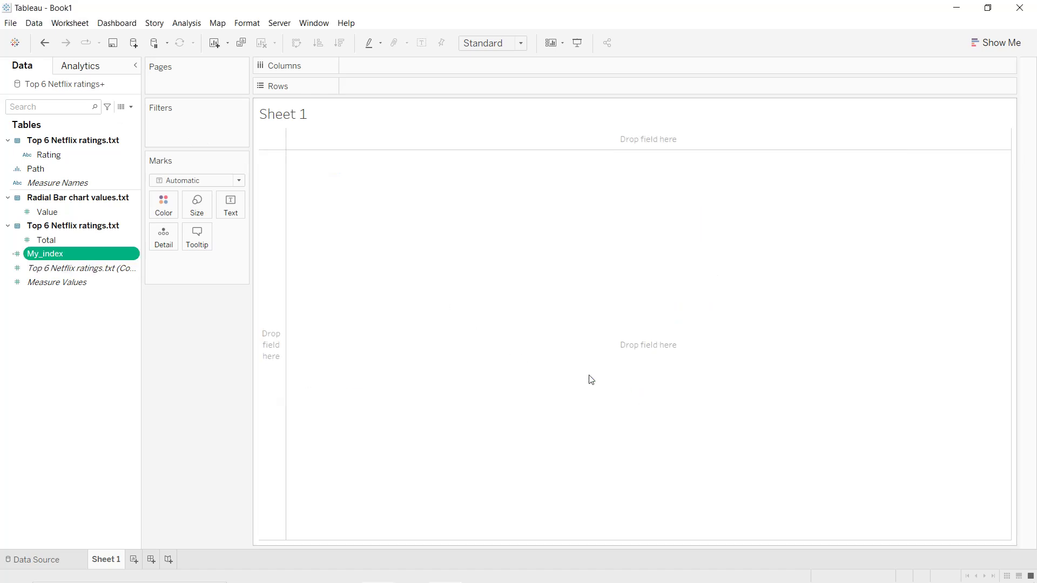
Create a calculated field My_total with the formula WINDOW_MAX(MAX([Total]))
left_click(131, 106)
left_click(123, 118)
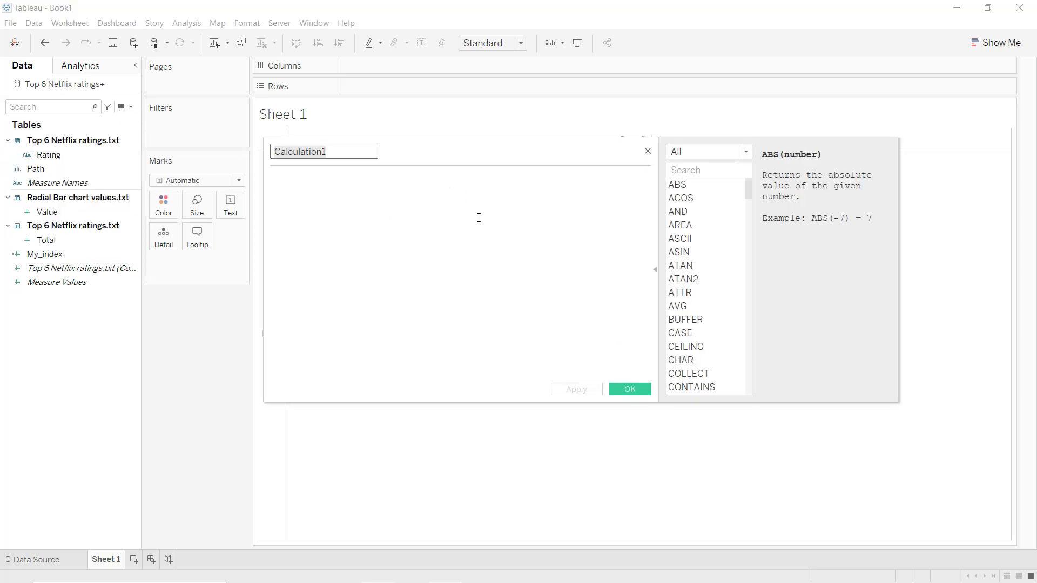
type("My_t")
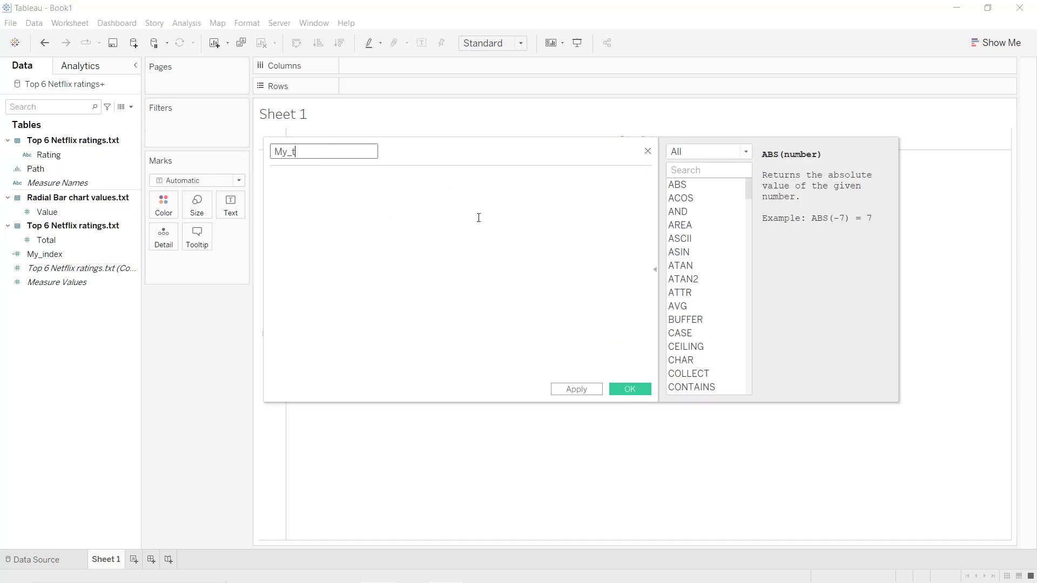
type("otal")
left_click(479, 218)
type("win")
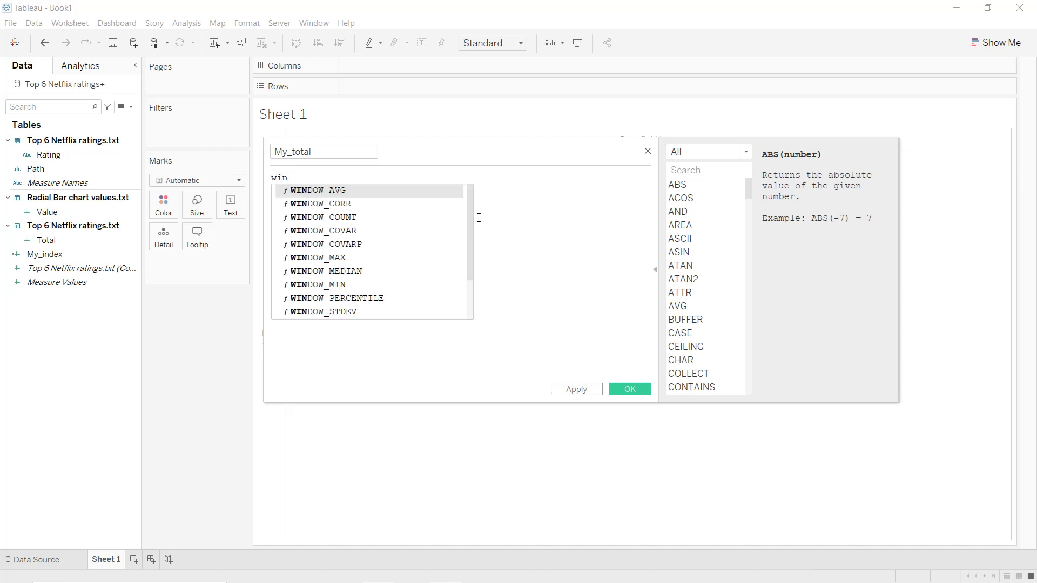
key("Down")
key("Down")
key("Down")
key("Down")
key("Down")
key("Return")
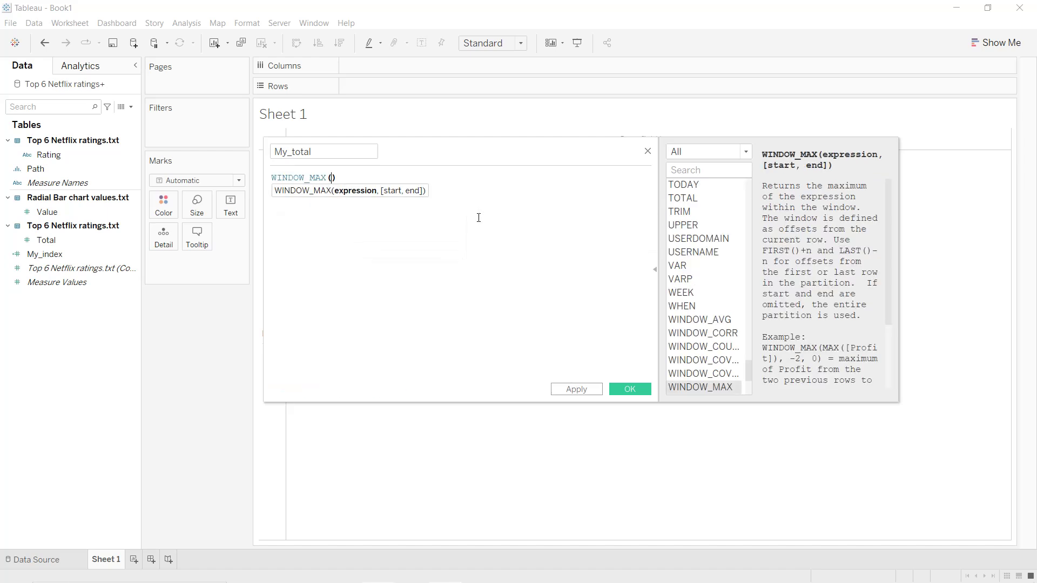
type("max")
key("Return")
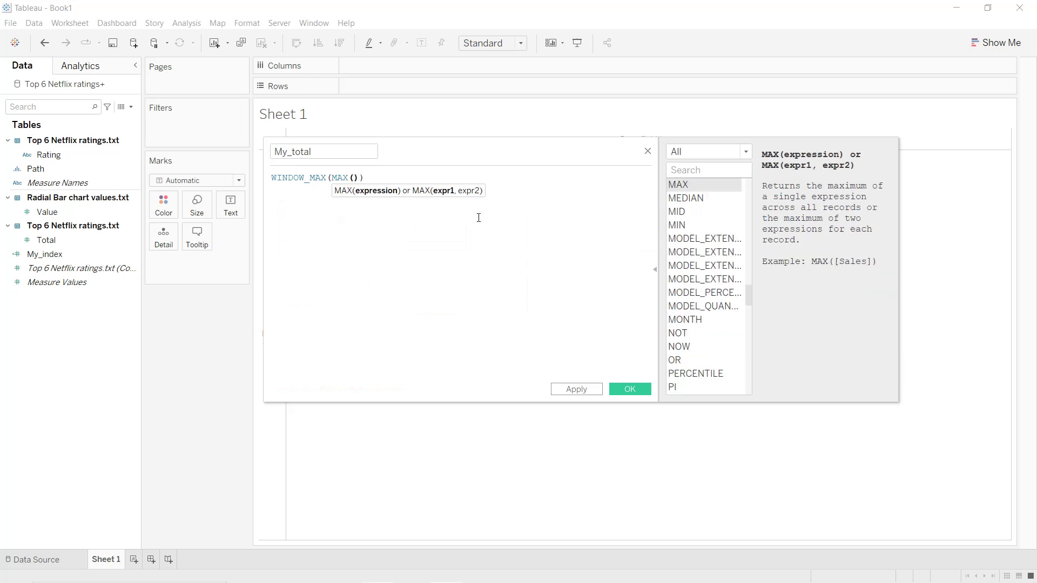
type("tot")
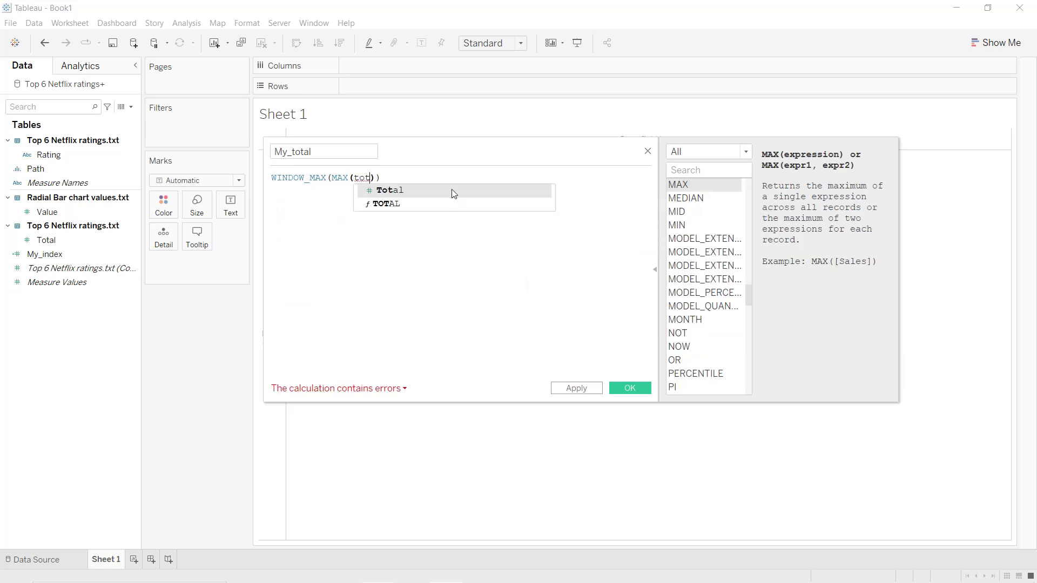
left_click(452, 191)
left_click(577, 389)
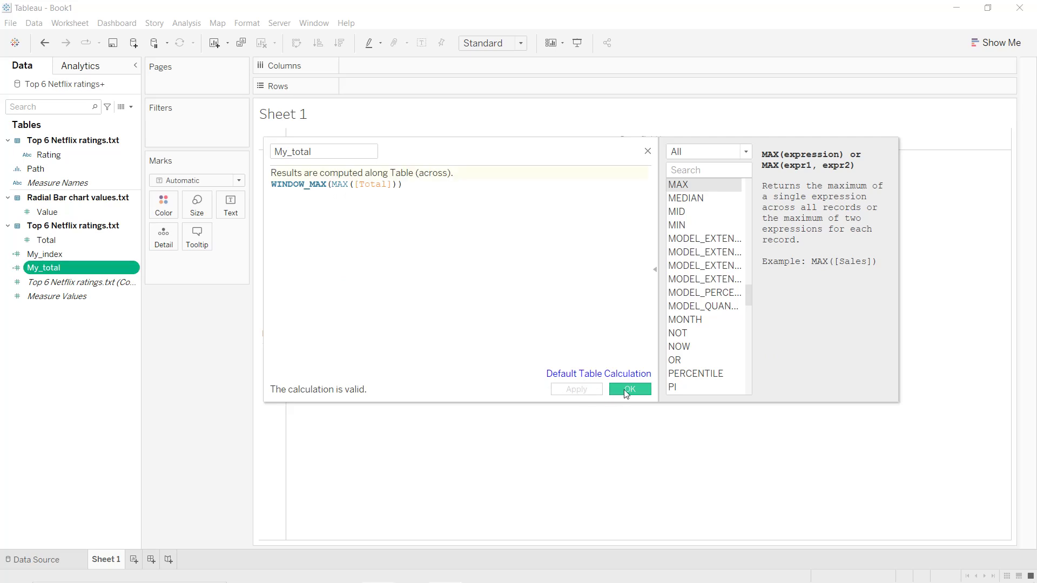
left_click(625, 390)
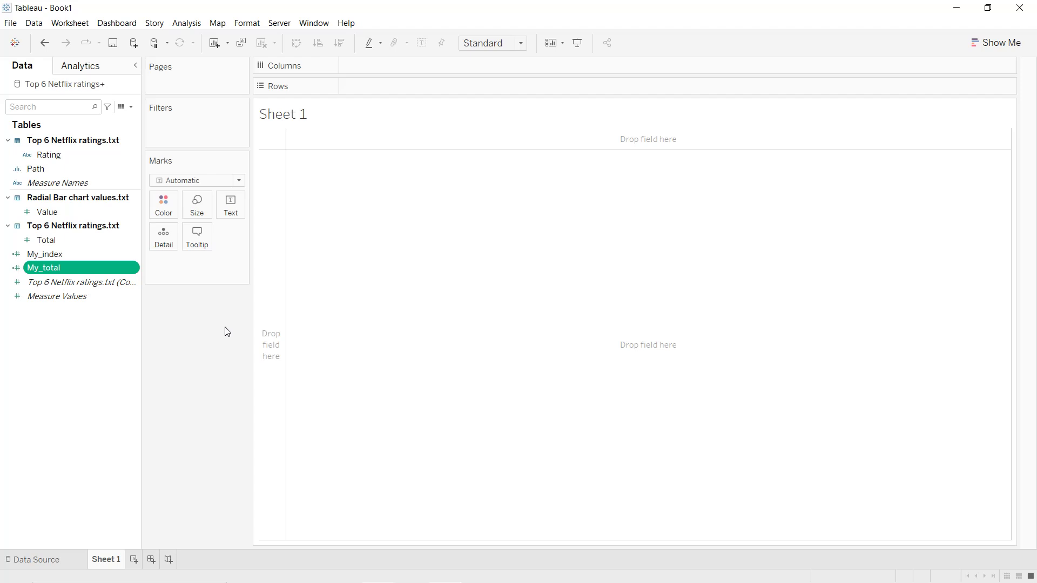
left_click(131, 107)
Create a calculated field My_rank with the formula RANK_UNIQUE([My_total], 'asc')
left_click(125, 119)
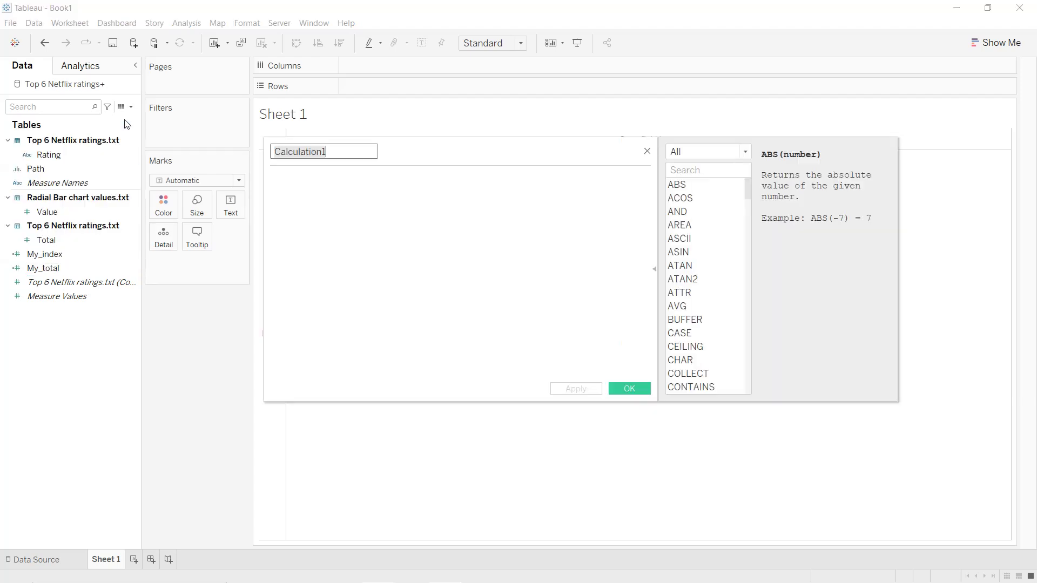
type("My_rank")
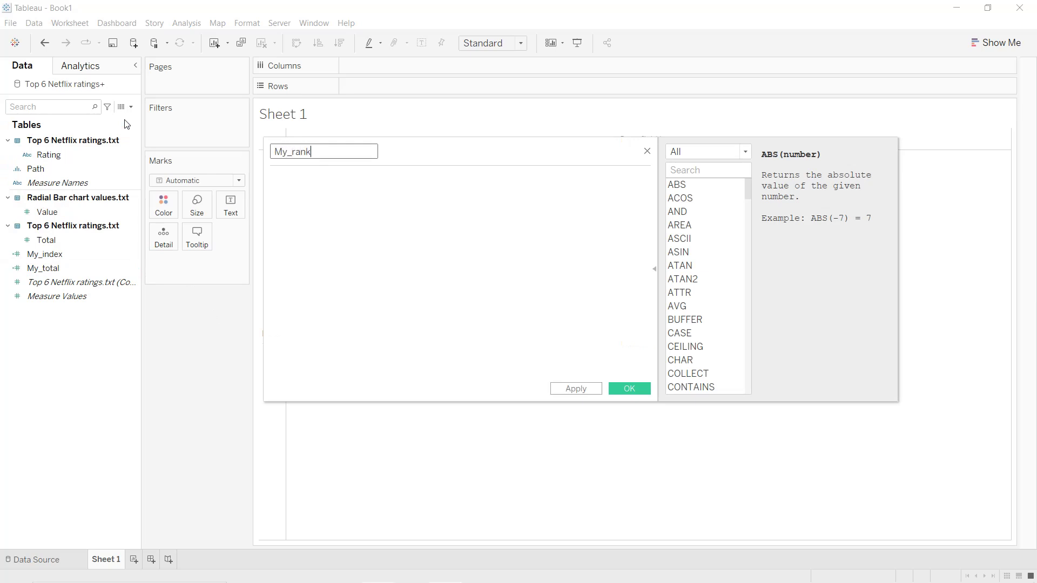
key("Tab")
type("rank")
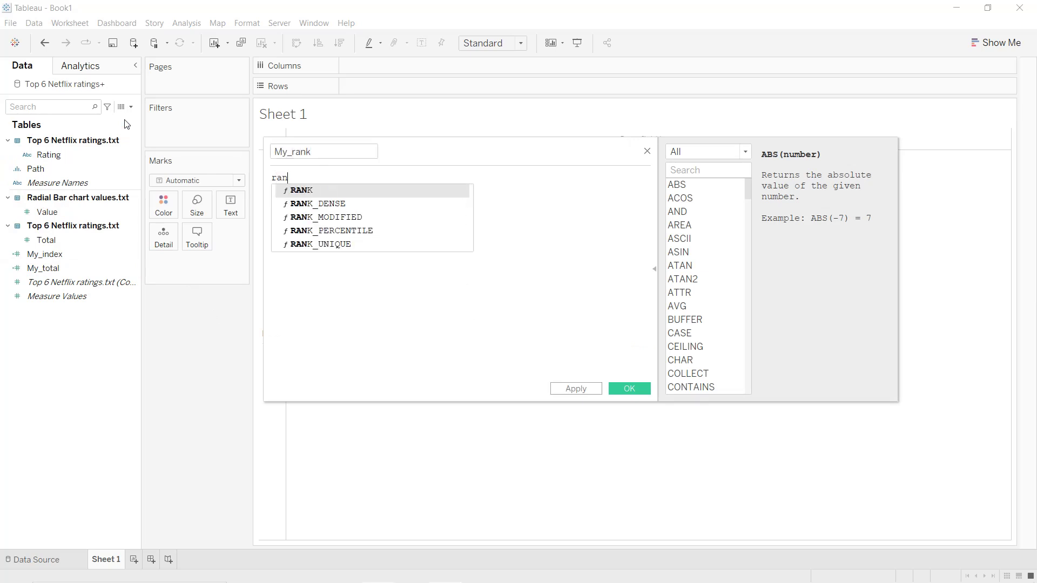
key("Down")
key("Down")
key("Down")
key("Down")
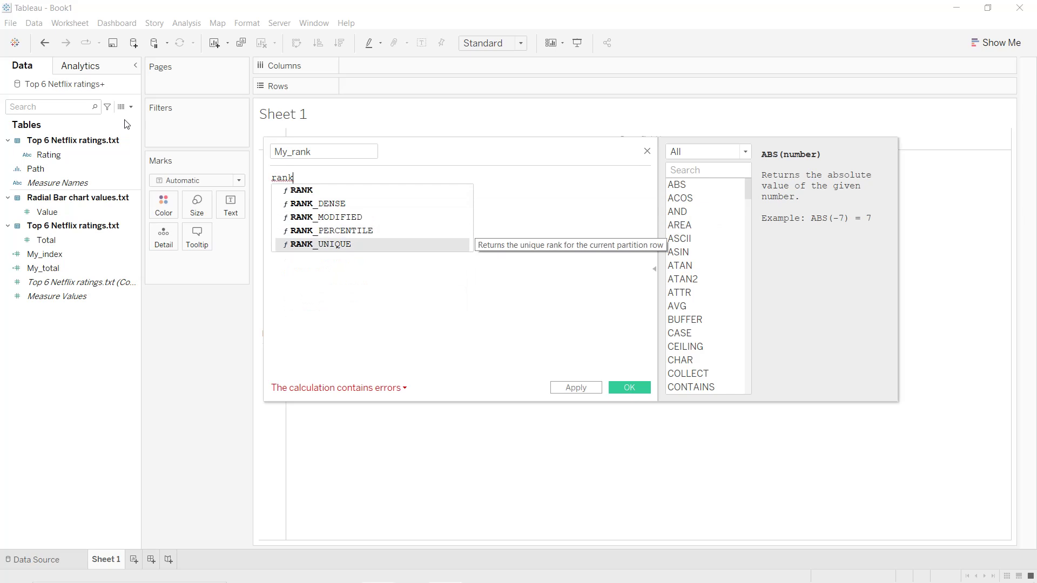
key("Return")
type("my")
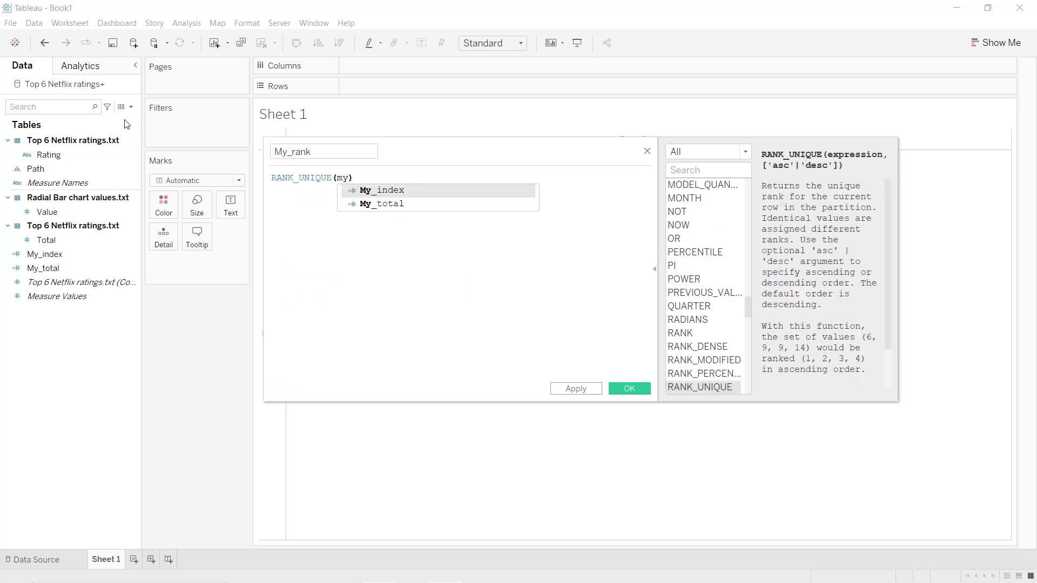
key("Down")
key("Return")
type(", 'asc'")
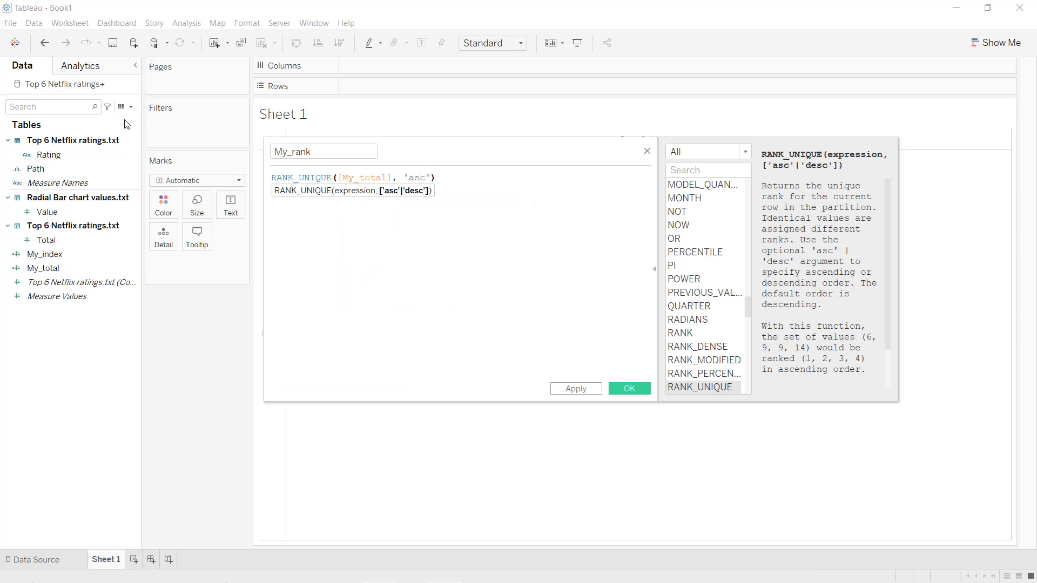
left_click(598, 389)
left_click(620, 391)
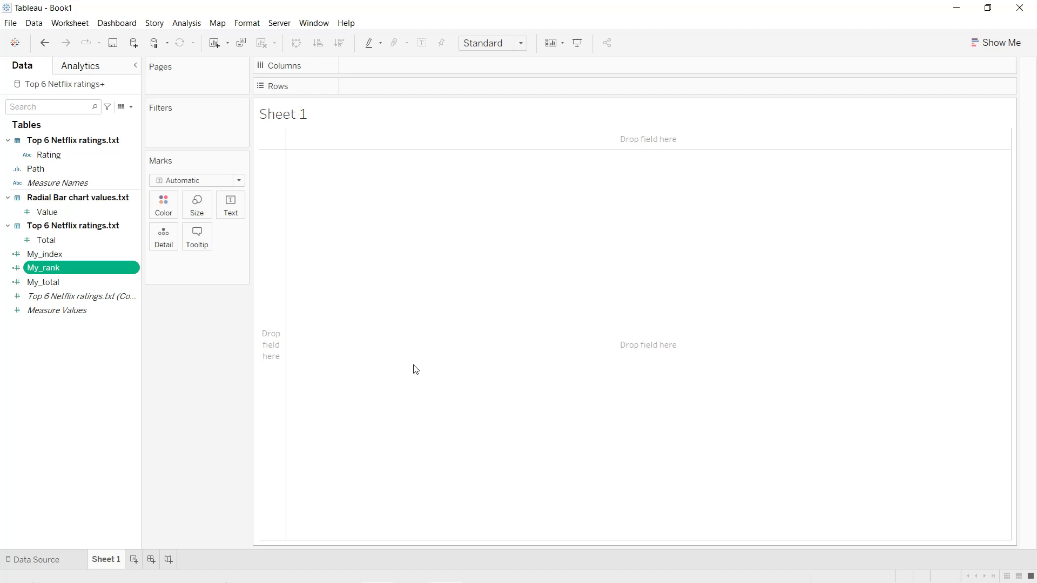
left_click(130, 107)
Create a calculated field X = COS(RADIANS([My_index])) * [My_rank] and copy its formula
left_click(126, 118)
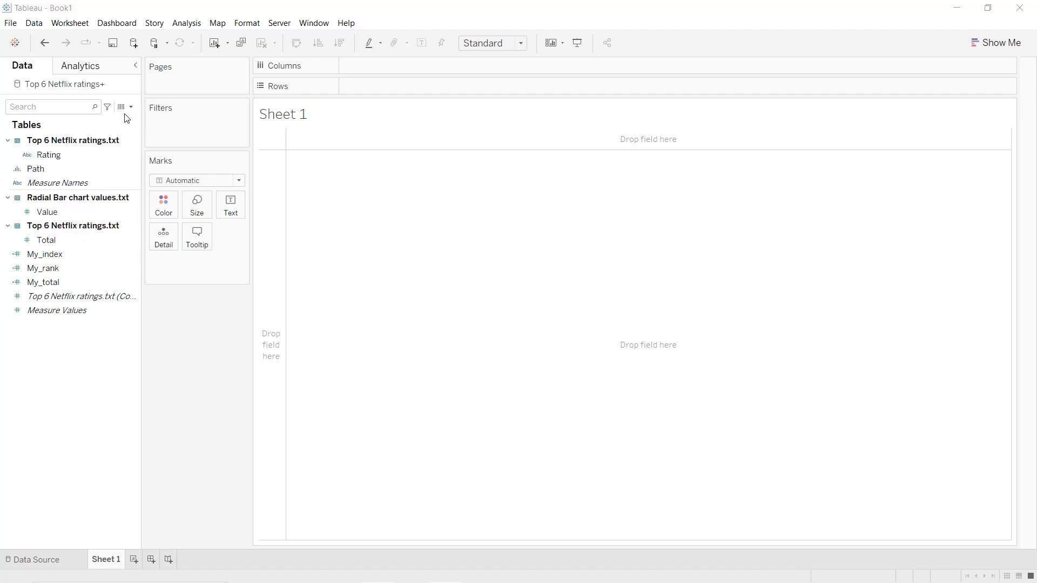
type("X")
key("Tab")
type("cos")
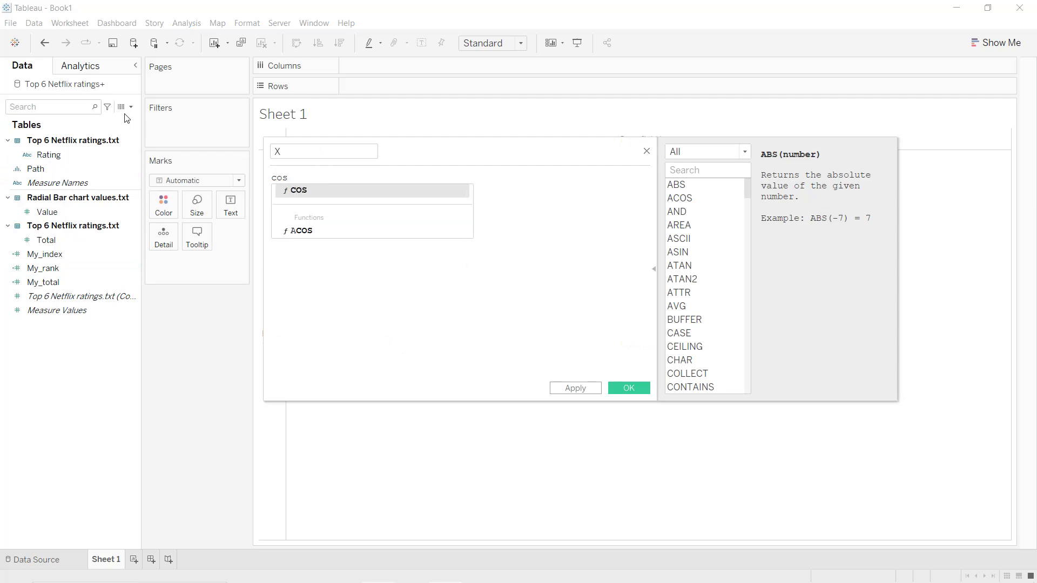
key("Return")
type("ad")
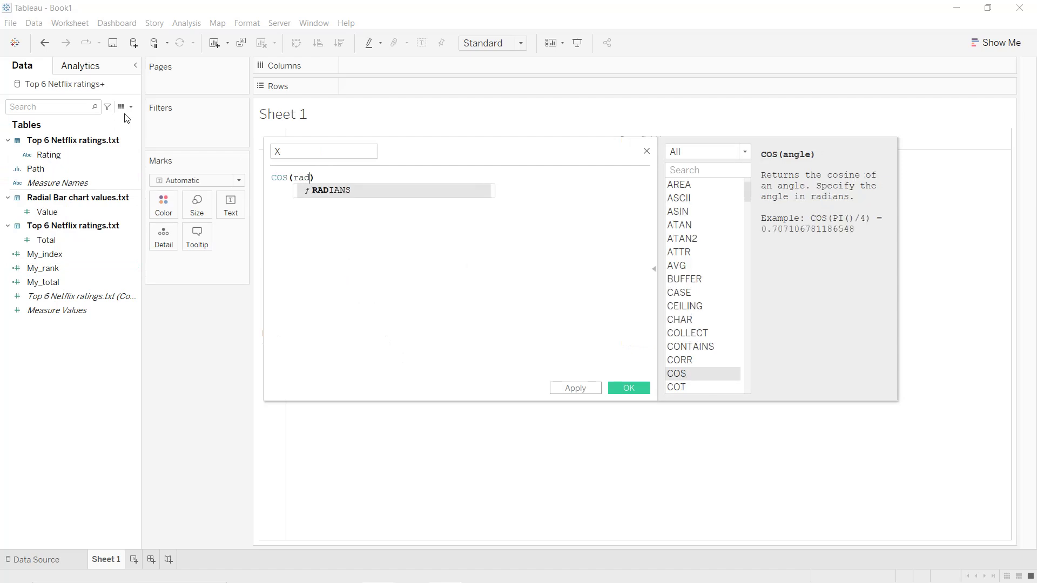
type("i")
key("Return")
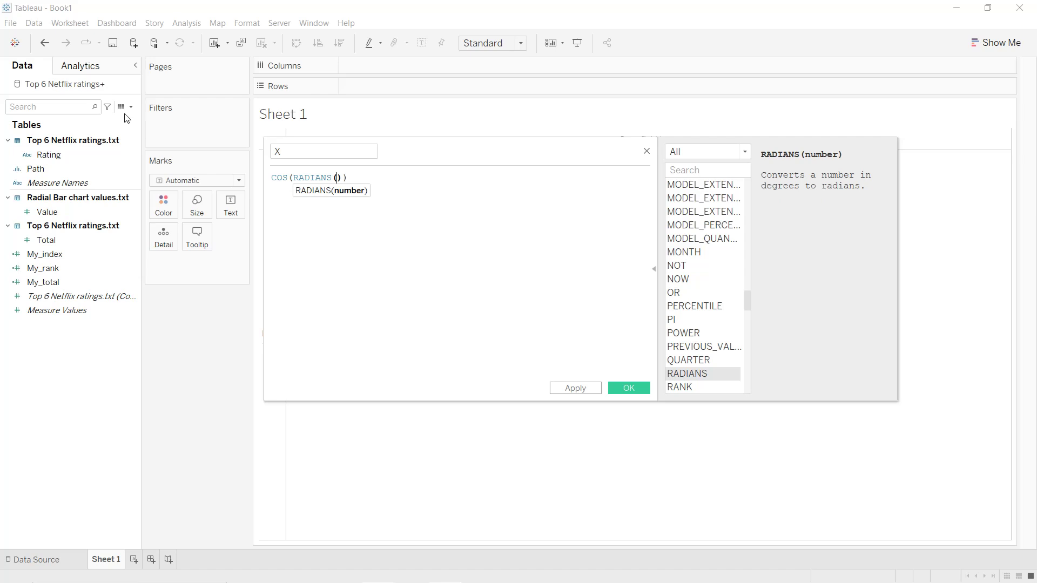
type("my_in")
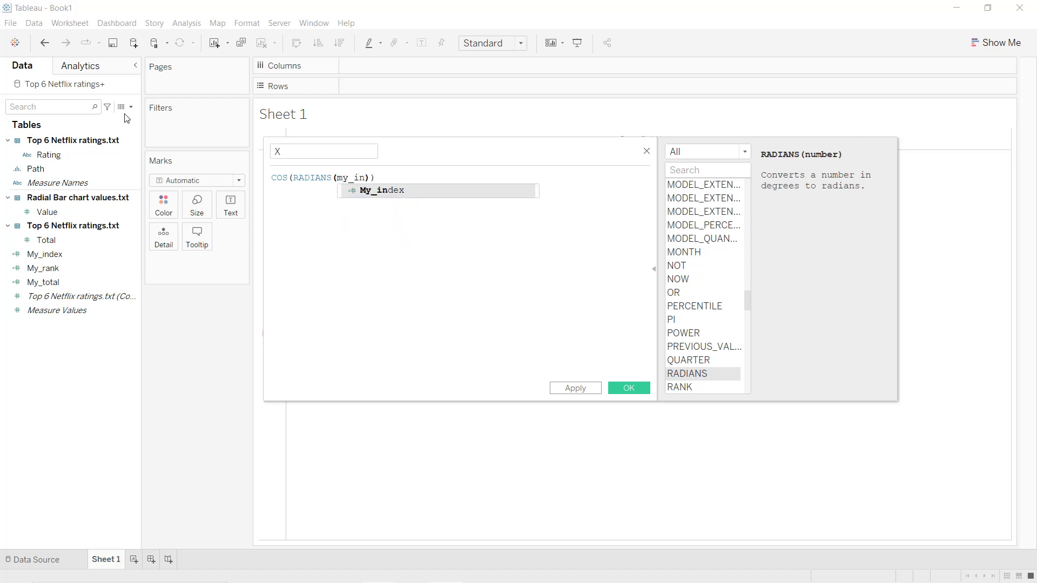
key("Return")
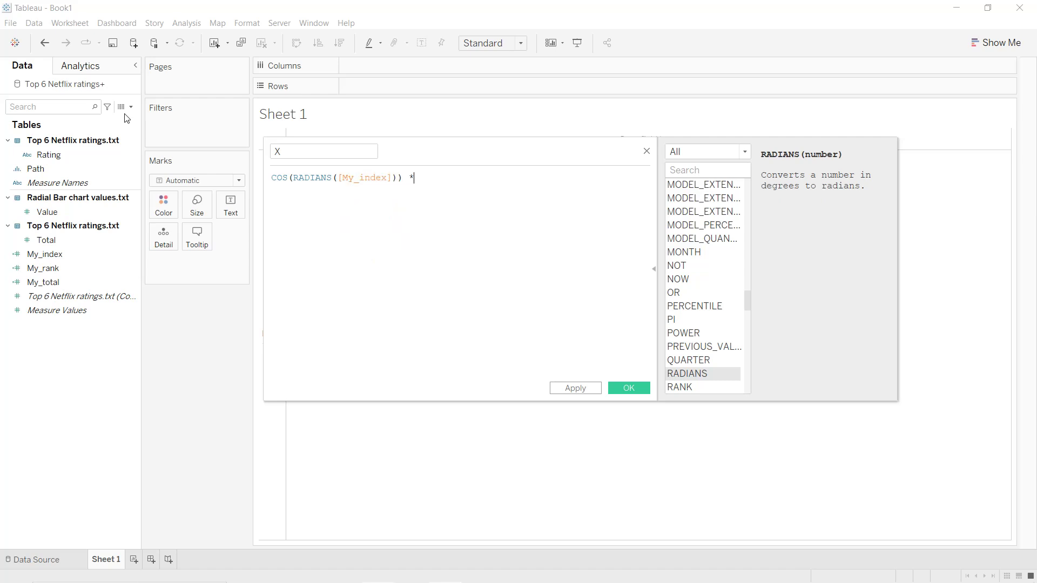
type("* my")
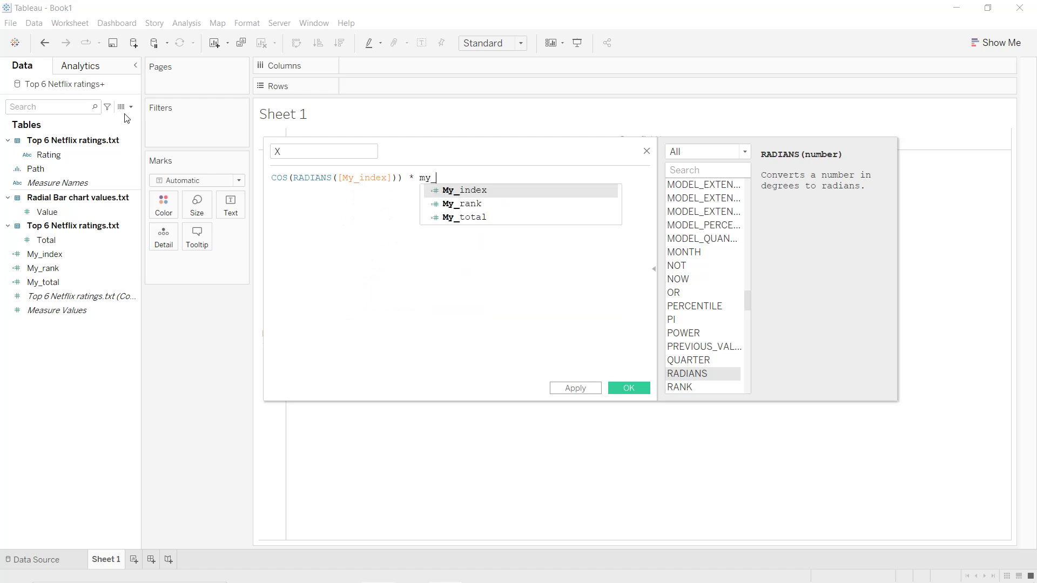
type("_")
key("Down")
key("Return")
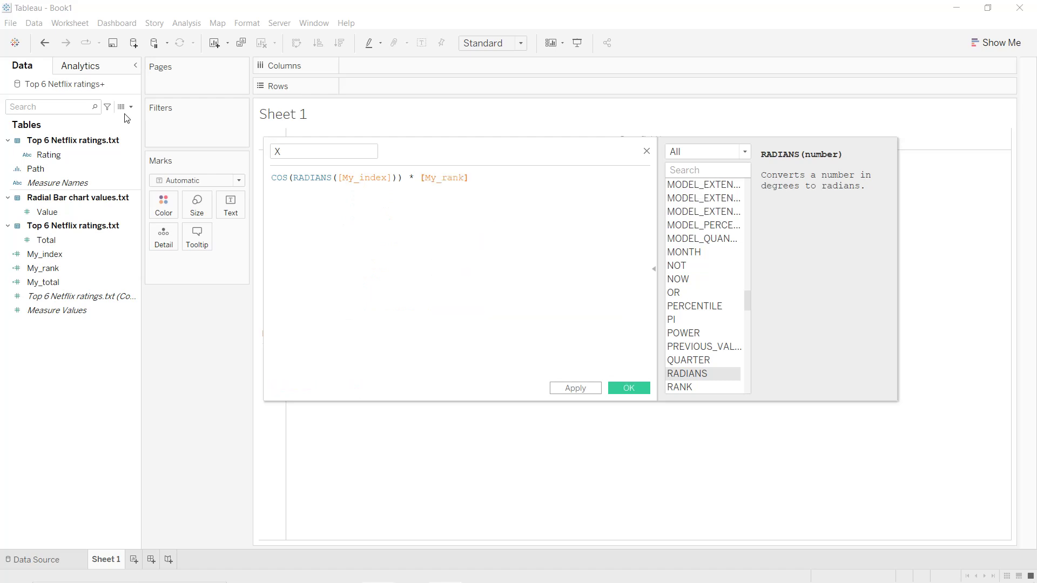
key("ctrl+a")
key("ctrl+c")
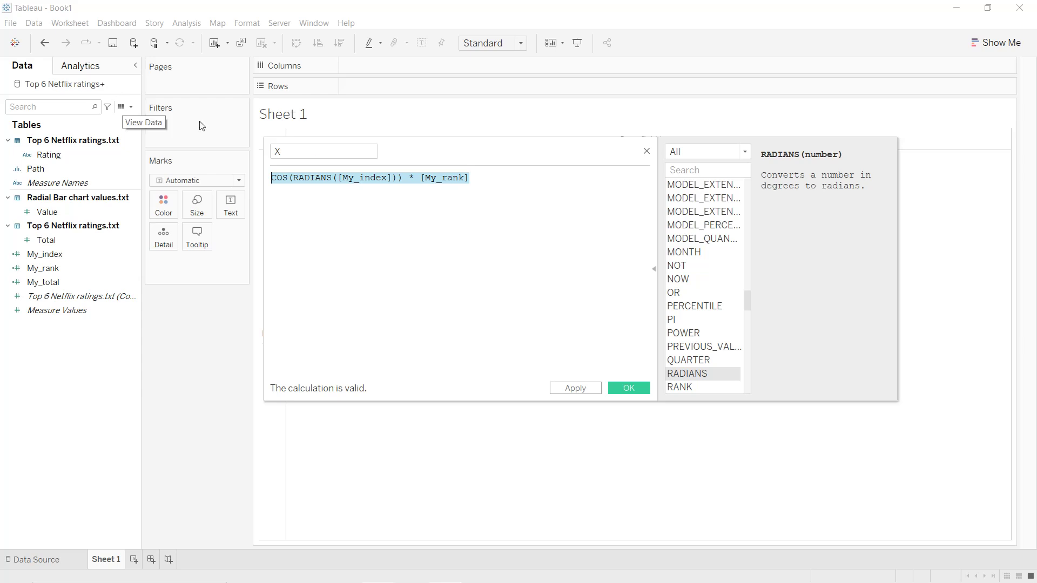
left_click(576, 389)
left_click(630, 389)
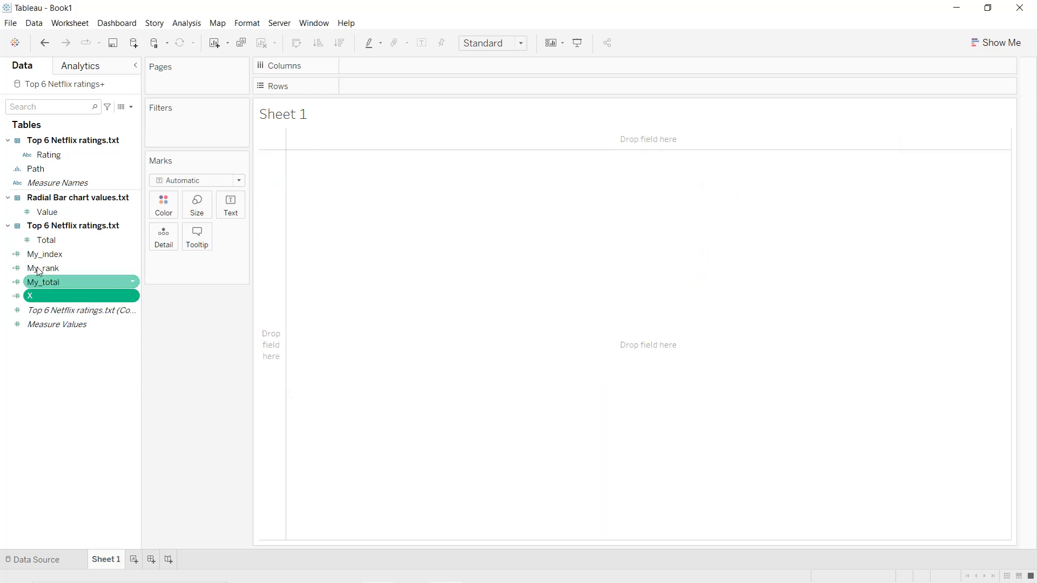
Create a calculated field Y by pasting the X formula and swapping COS for SIN
left_click(131, 107)
left_click(121, 117)
type("Y")
key("Tab")
key("ctrl+v")
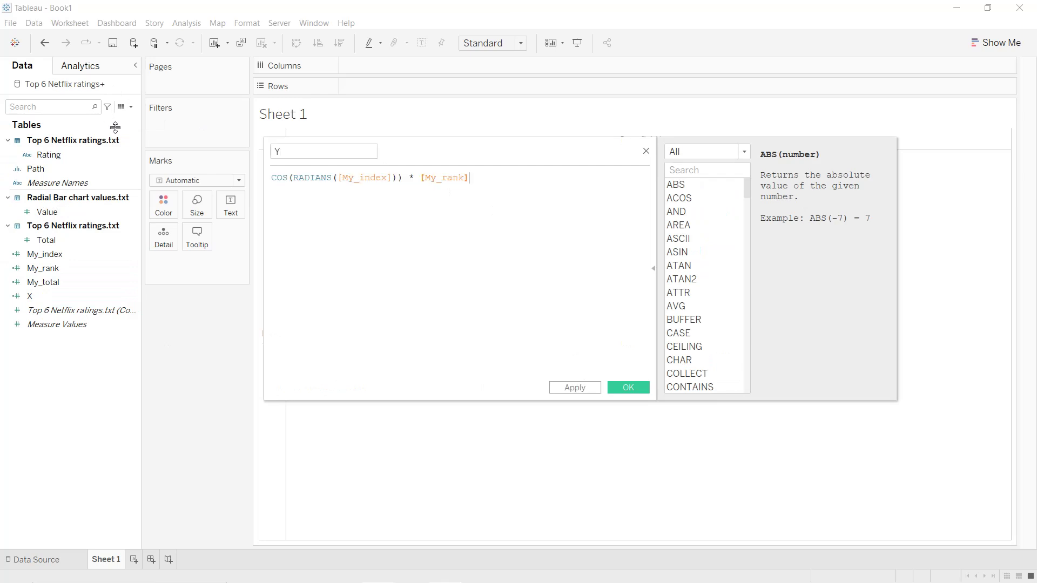
left_click(280, 180)
double_click(286, 179)
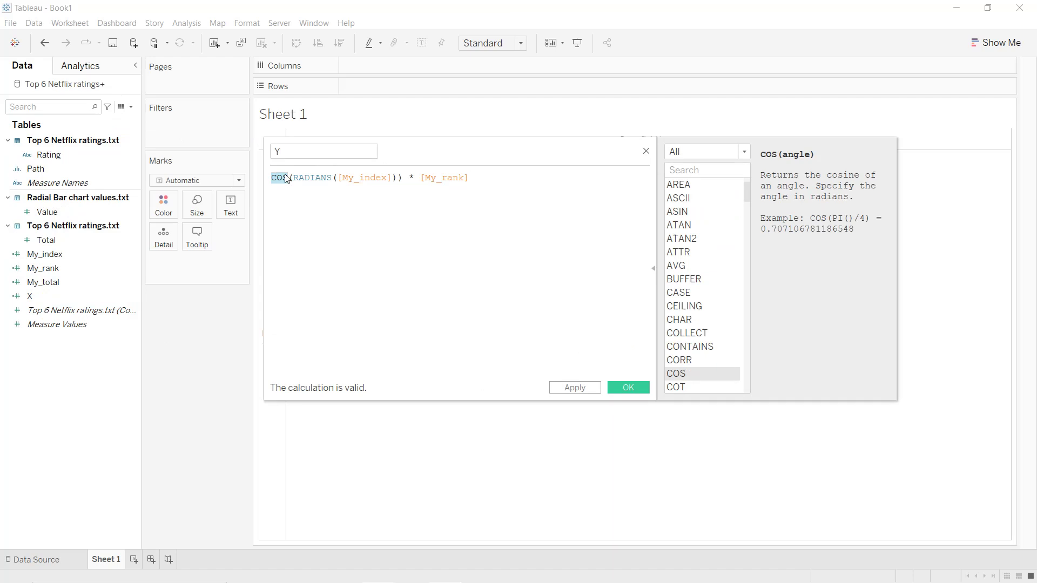
type("SIN")
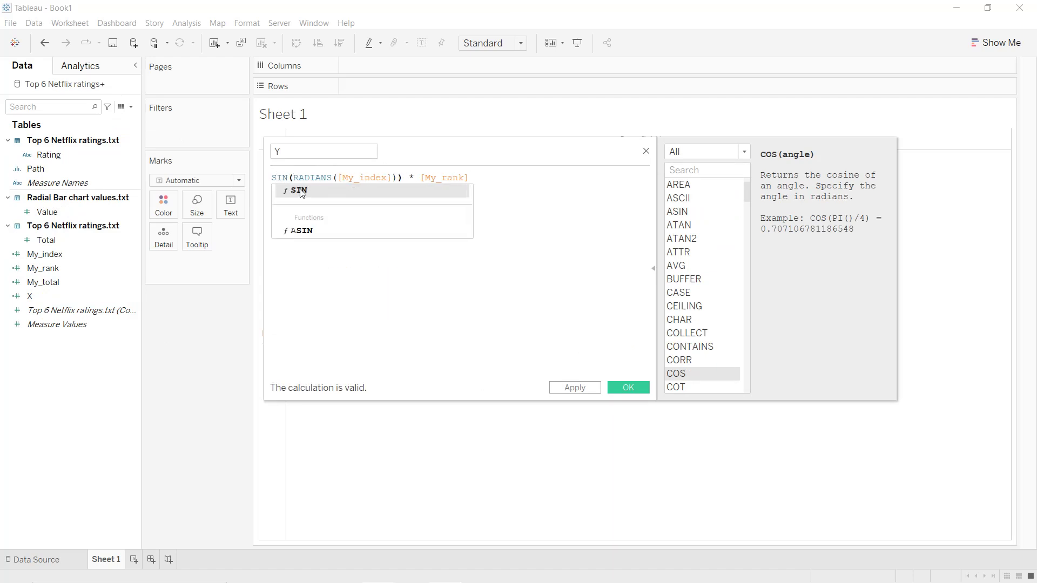
left_click(296, 178)
left_click(594, 387)
left_click(627, 387)
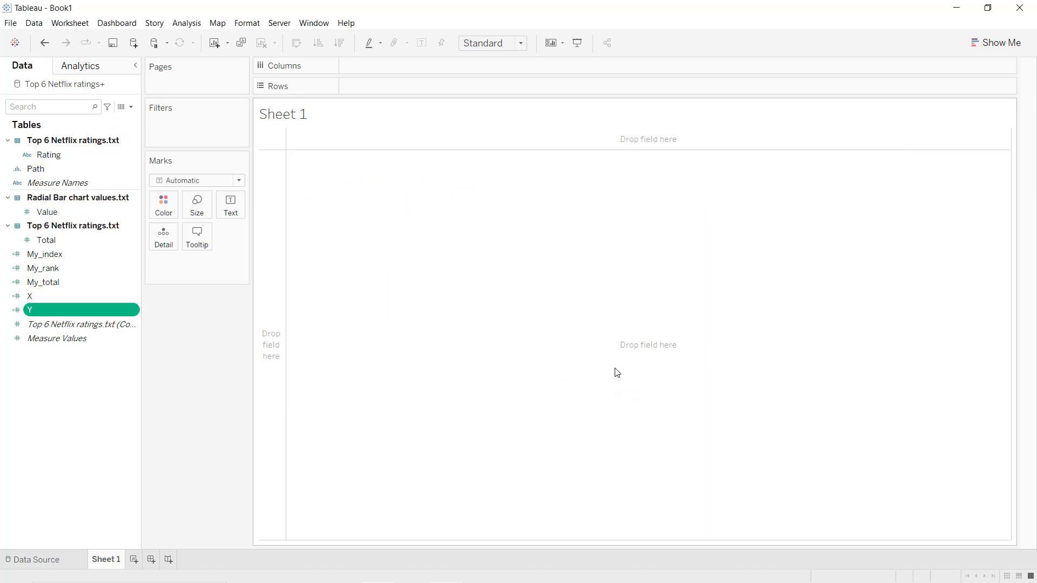
Put X on Rows and Y on Columns, with Rating on Color and Path on Detail
mouse_move(61, 299)
left_mouse_down()
mouse_move(195, 278)
mouse_move(405, 139)
mouse_move(399, 87)
left_mouse_up()
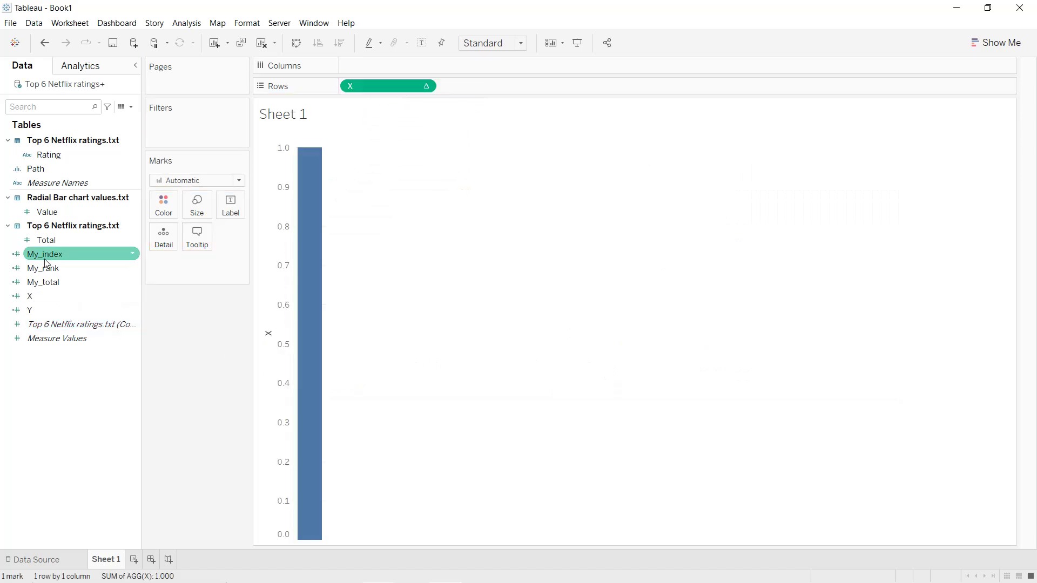
left_click_drag(43, 308, 367, 65)
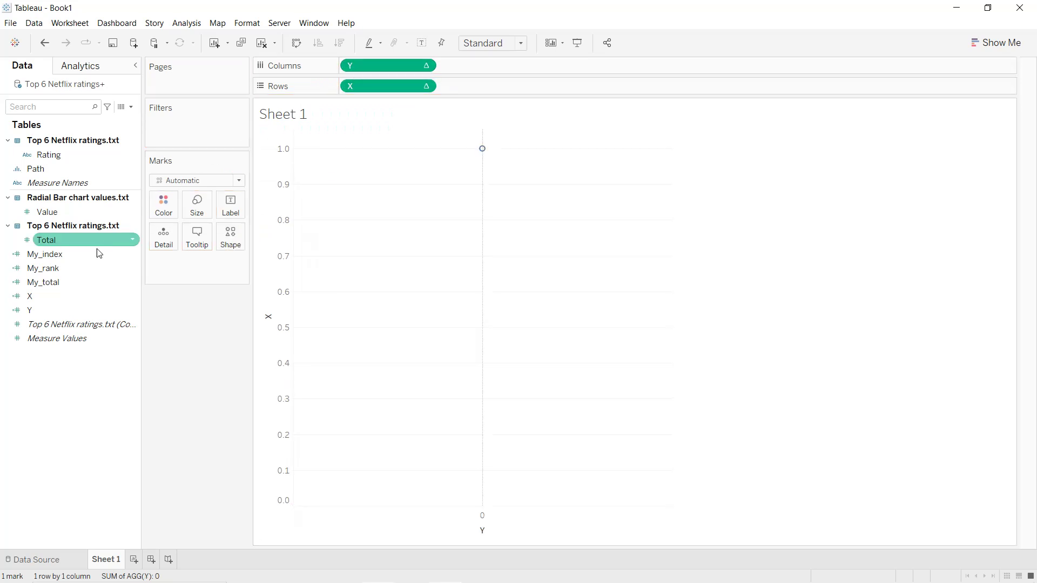
left_click_drag(54, 161, 163, 204)
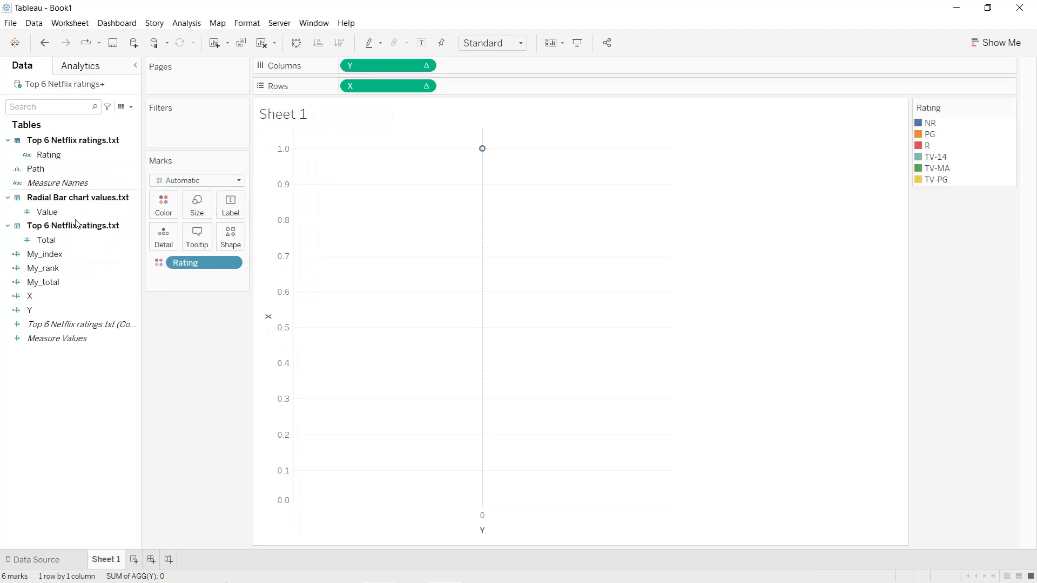
left_click_drag(37, 169, 165, 242)
left_click(427, 90)
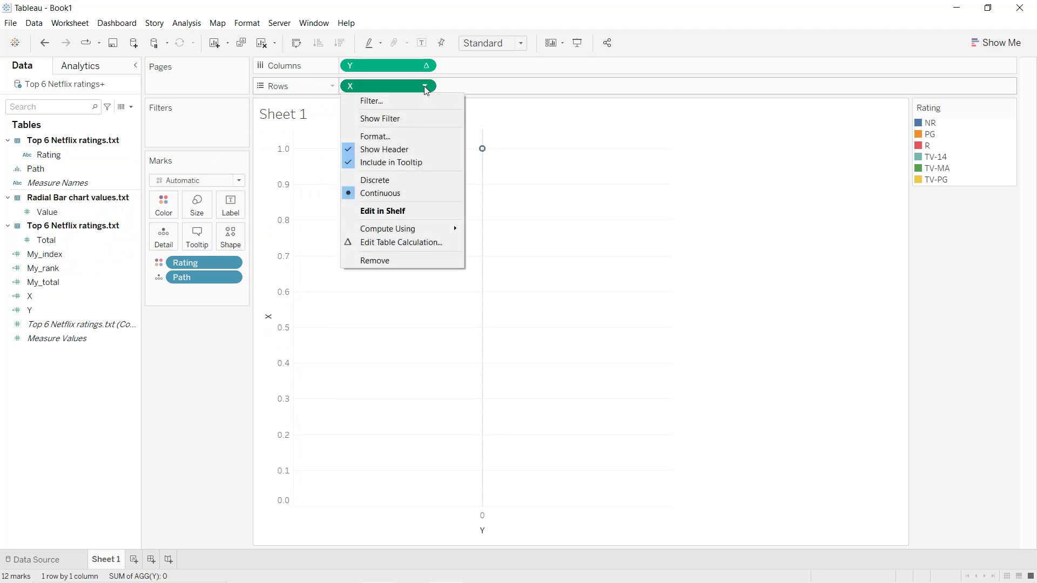
In X's table calculation, compute My_index along Path and the nested My_rank along Rating
left_click(429, 246)
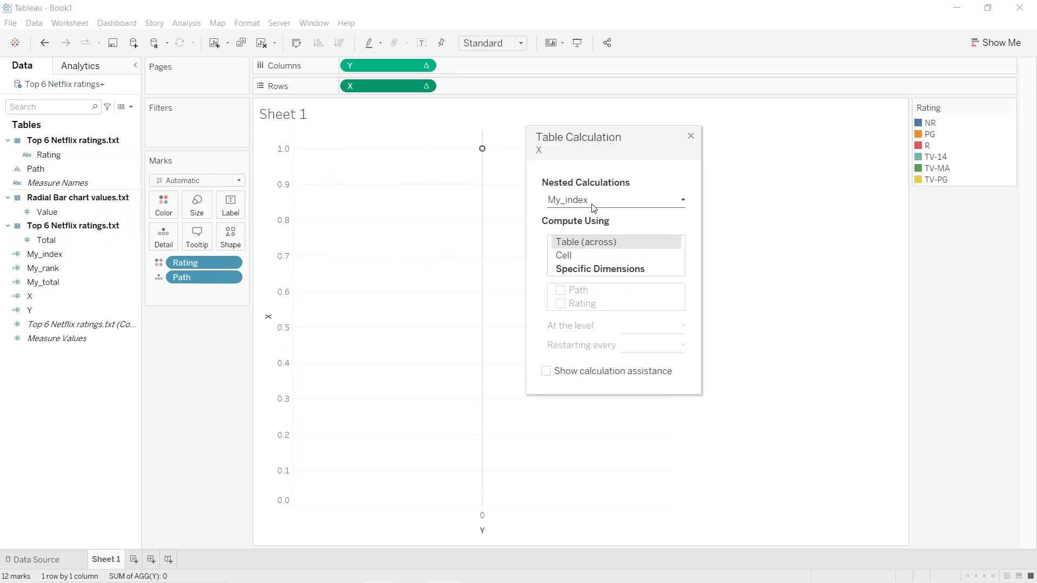
left_click(573, 269)
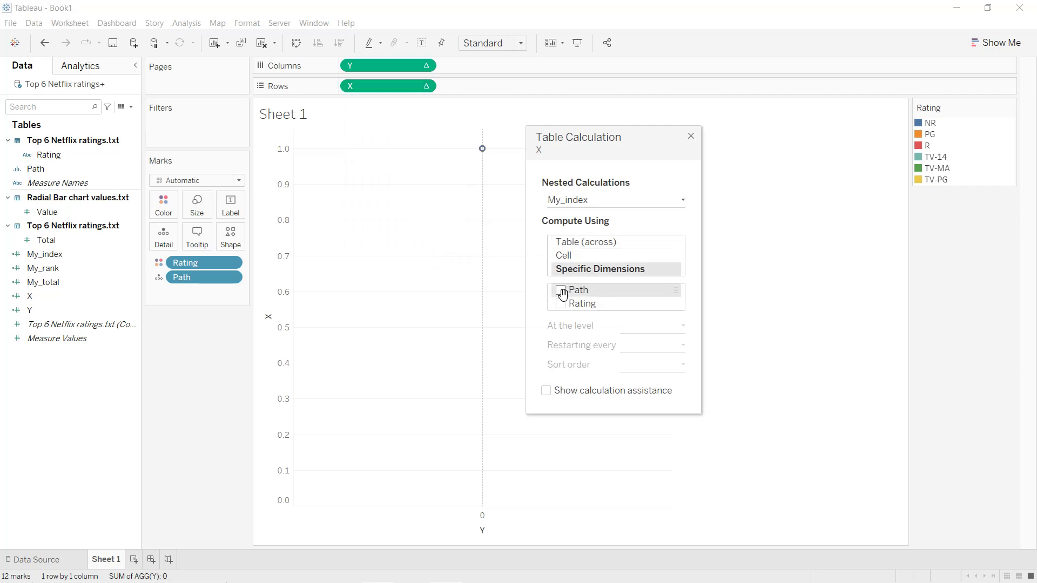
left_click(561, 291)
left_click(587, 199)
left_click(586, 221)
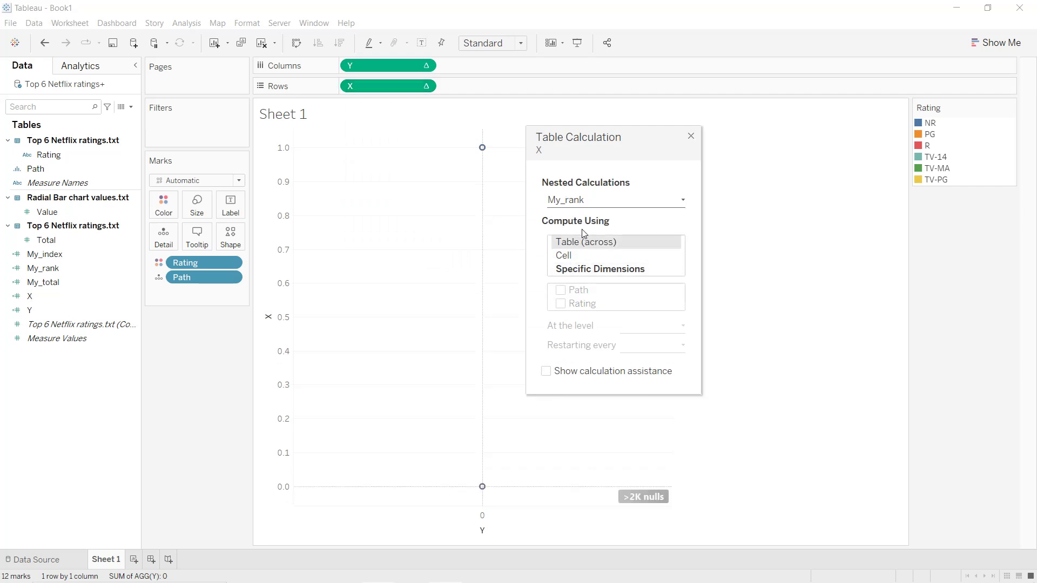
left_click(574, 269)
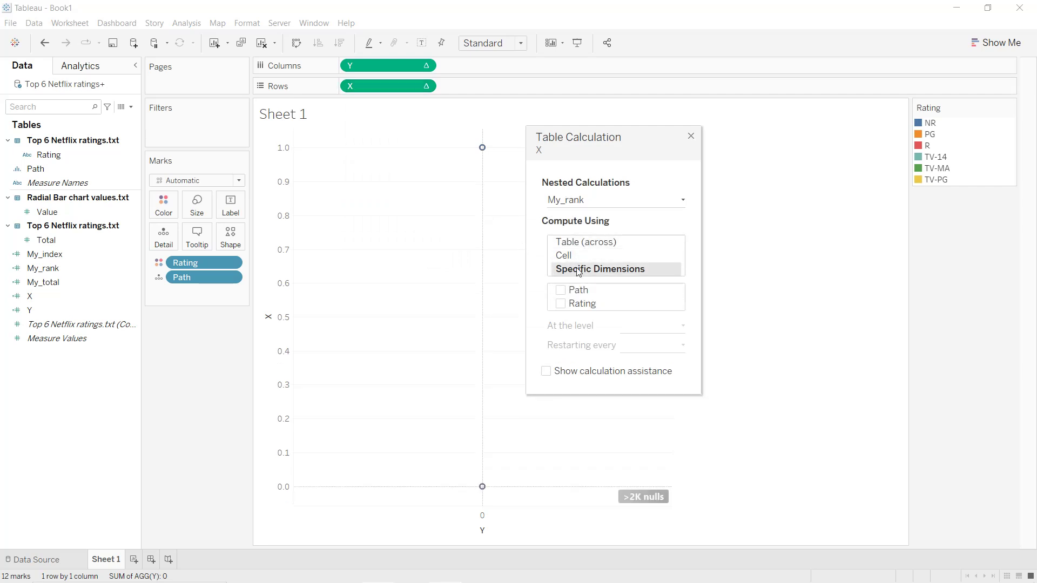
left_click(561, 306)
left_click(588, 201)
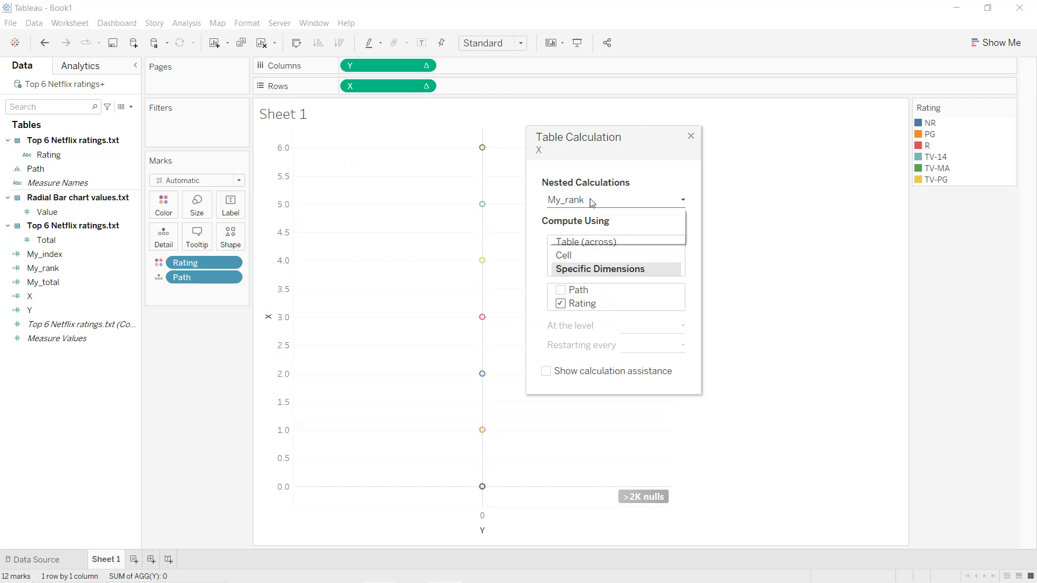
left_click(575, 247)
Set X's nested My_total calculation to compute along Path
left_click(576, 200)
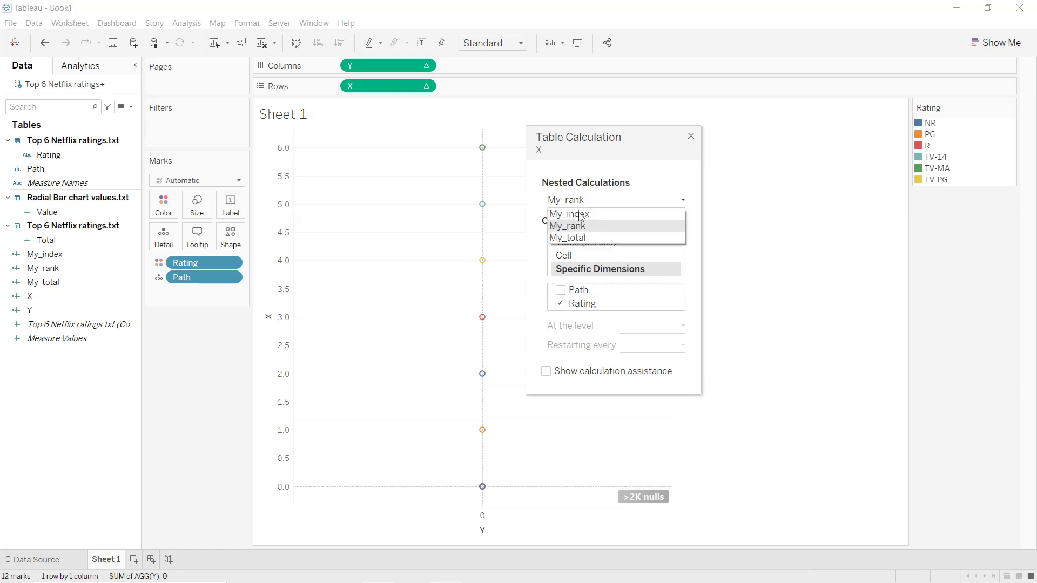
left_click(579, 238)
left_click(572, 287)
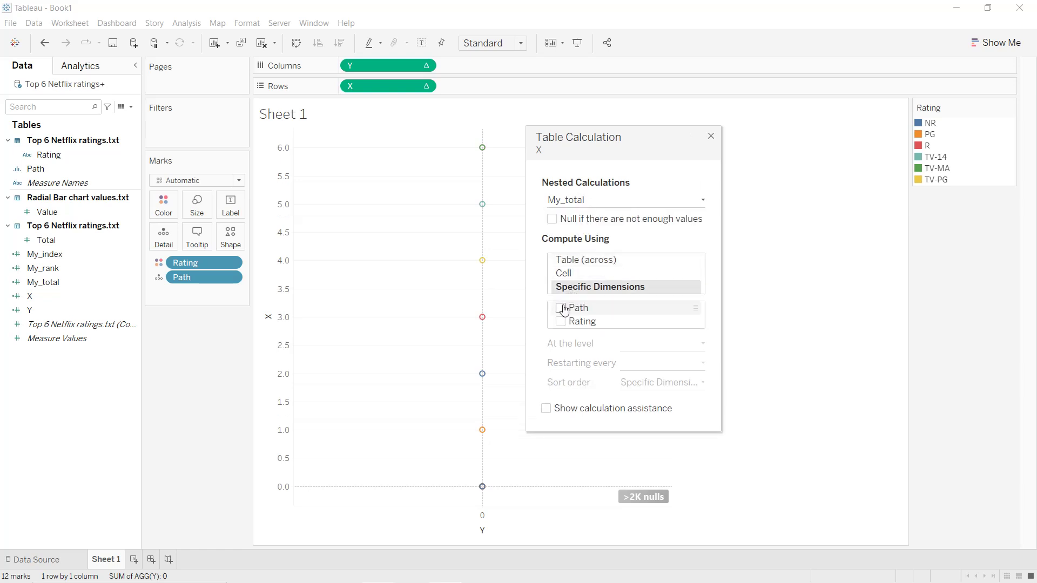
left_click(561, 308)
left_click(710, 136)
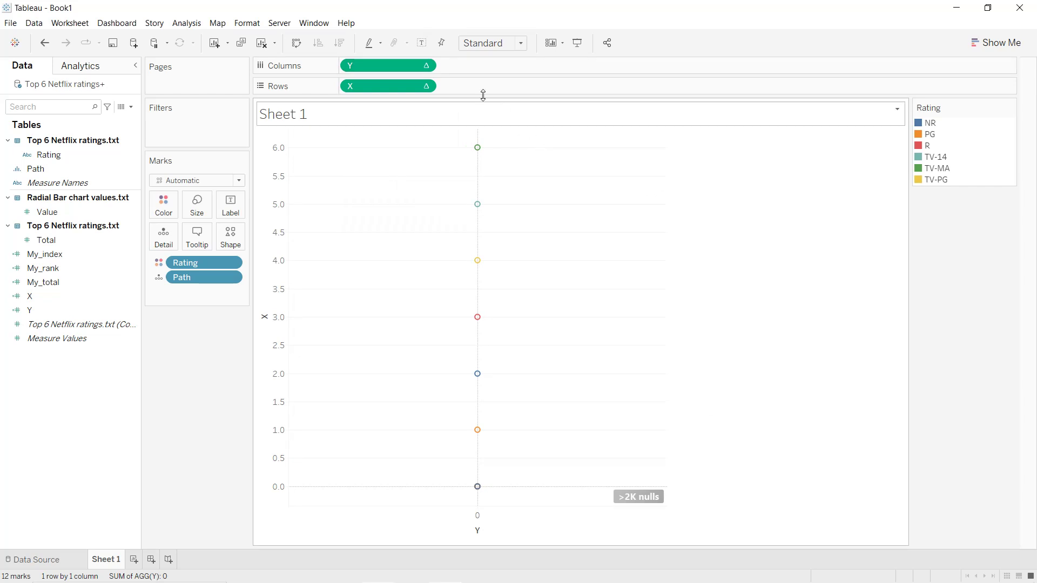
left_click(430, 69)
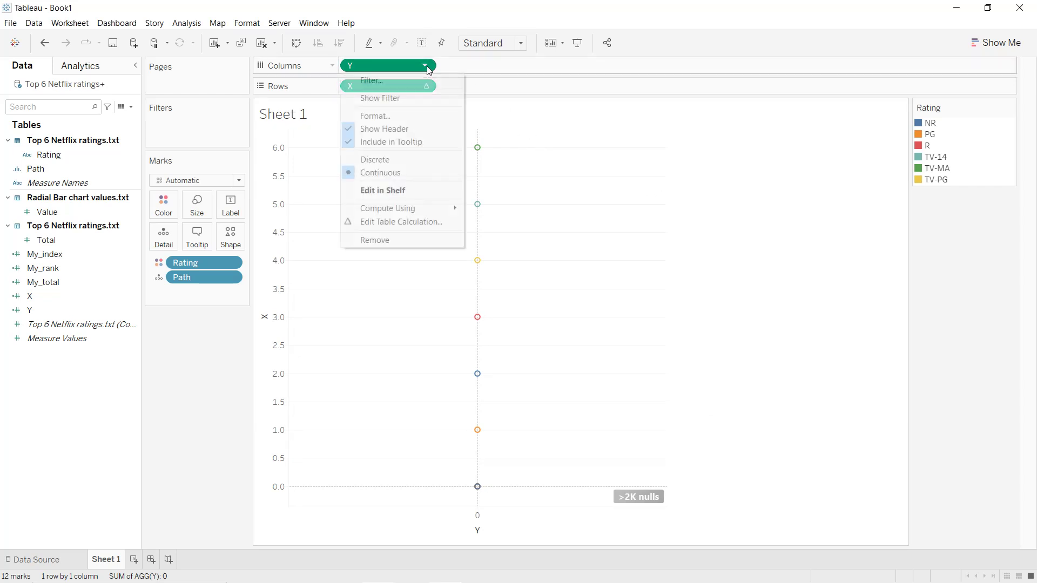
In Y's table calculation, compute nested My_index along Path and My_rank along Rating
left_click(442, 222)
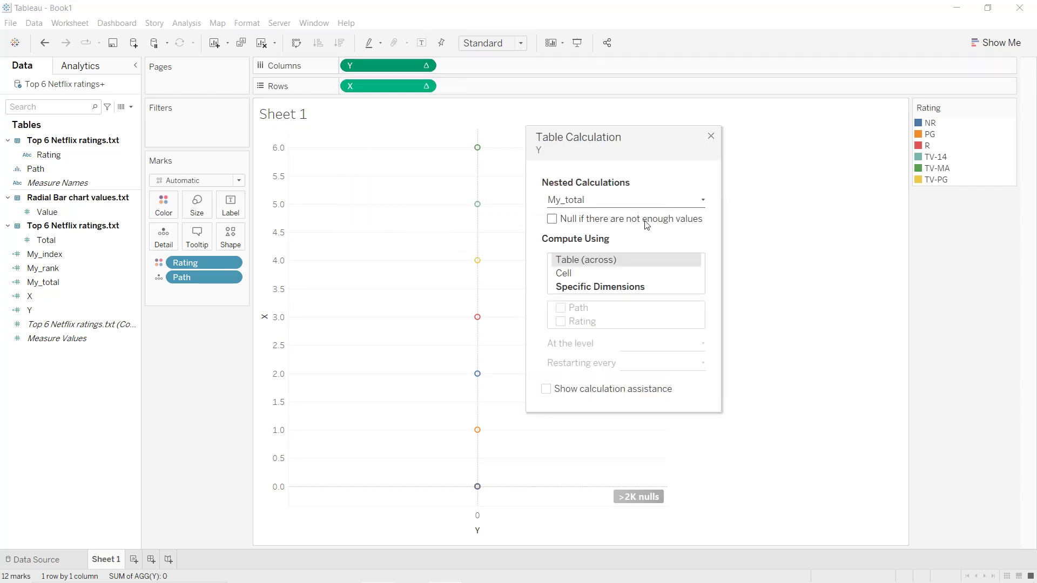
left_click(634, 204)
left_click(611, 235)
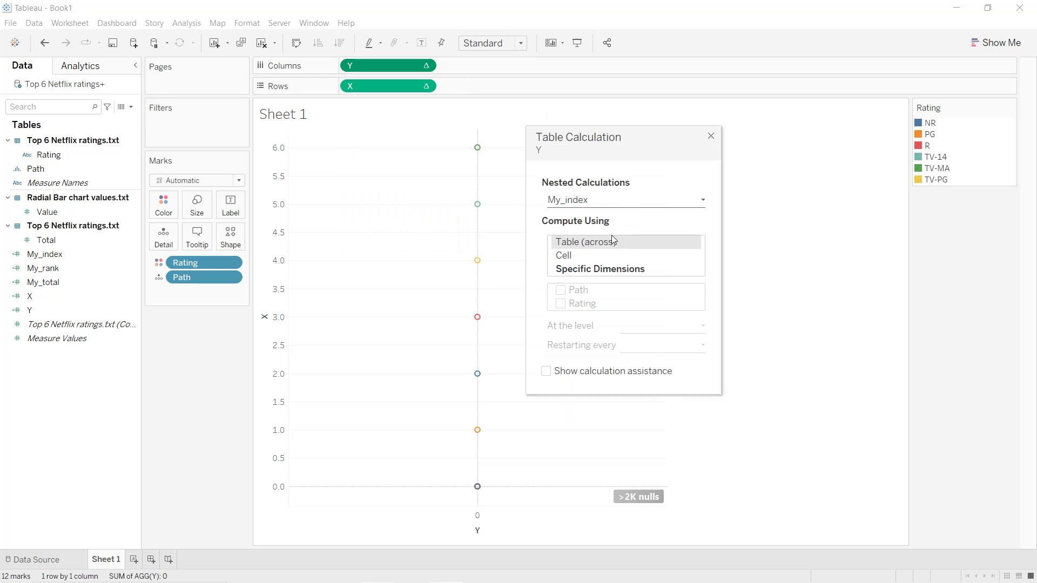
left_click(599, 269)
left_click(564, 293)
left_click(593, 204)
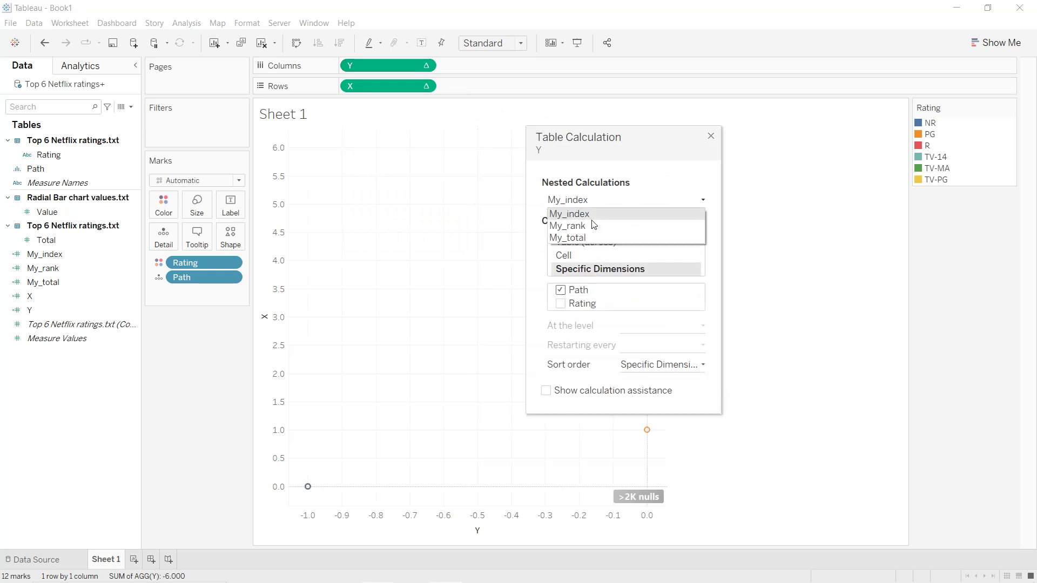
left_click(594, 226)
left_click(594, 269)
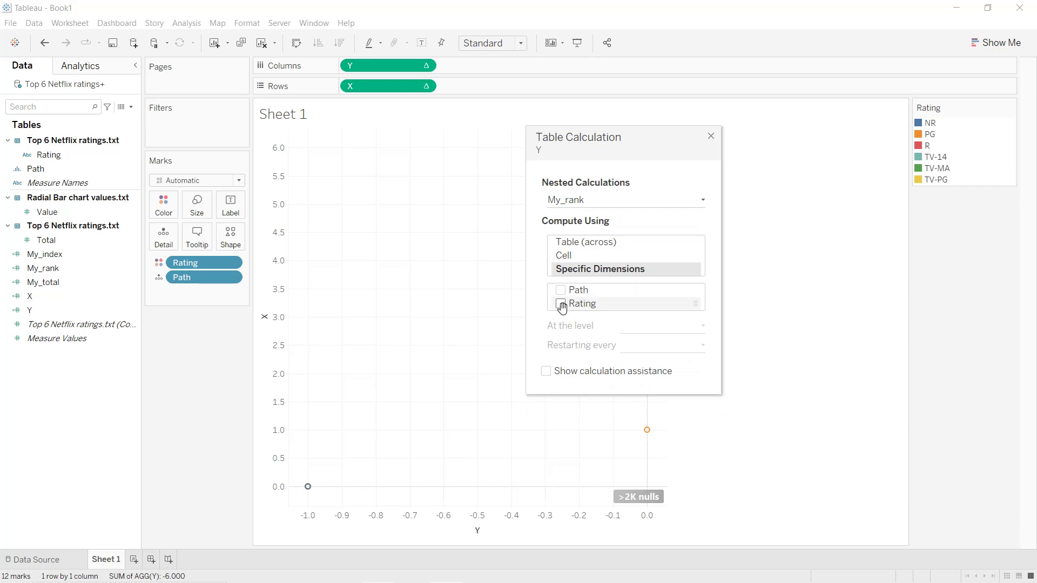
left_click(561, 305)
Compute Y's nested My_total along Path as well, giving concentric arcs per rating
left_click(594, 203)
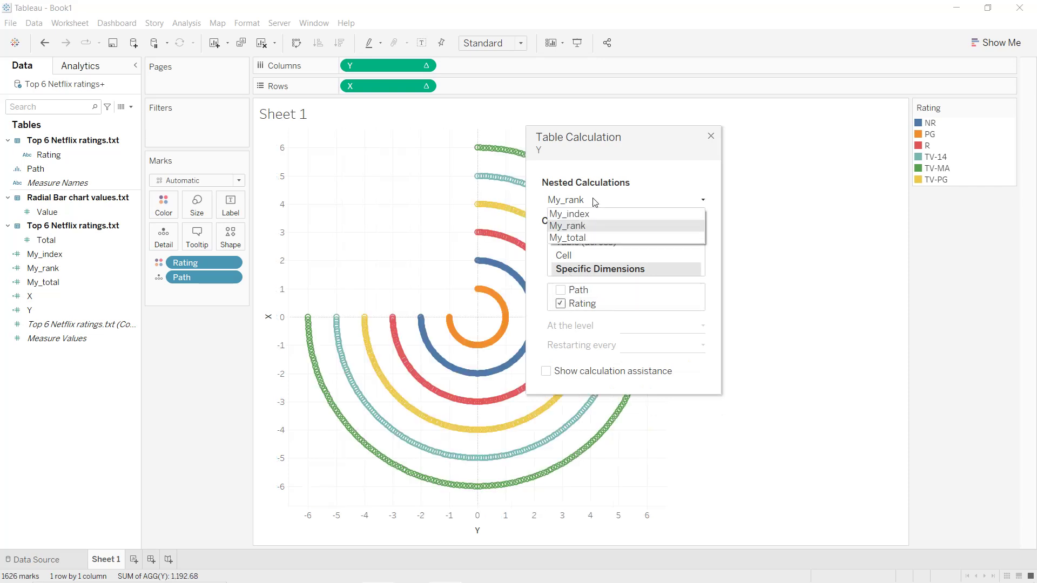
left_click(592, 237)
left_click(594, 287)
left_click(561, 311)
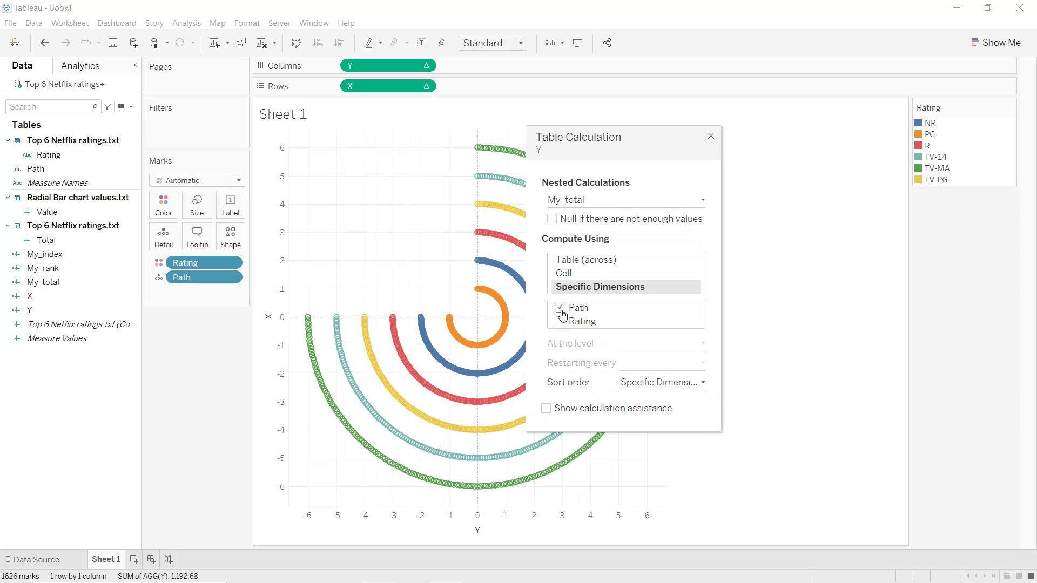
left_click(710, 137)
left_click(223, 185)
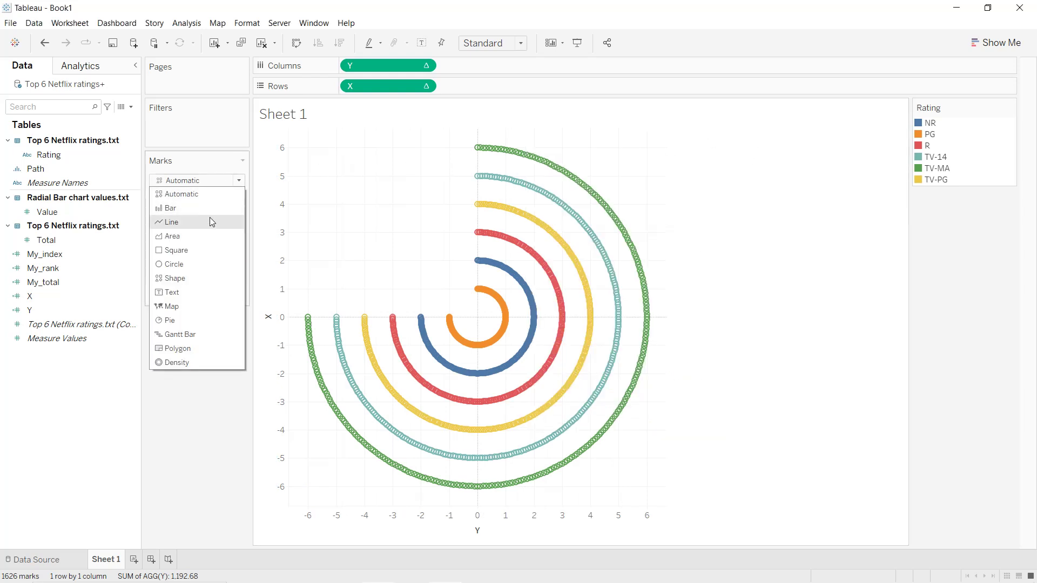
Switch the mark type to Line and set the Path field as the line's Path
left_click(210, 219)
left_click(159, 277)
left_click(159, 277)
left_click(158, 277)
left_click(179, 334)
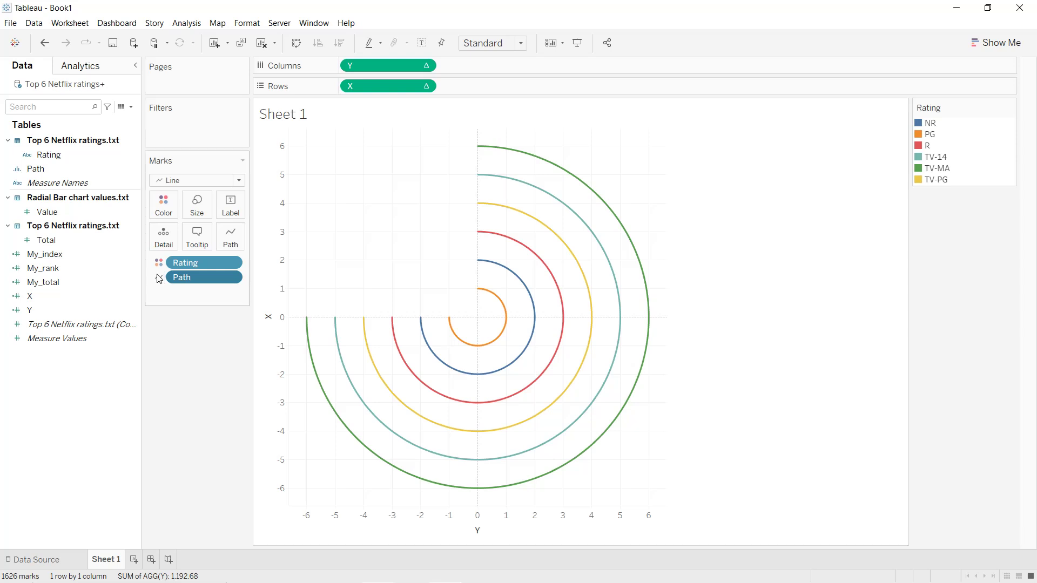
Duplicate My_total, rename the copy to My_total_max, and start a new calculated field
right_click(55, 283)
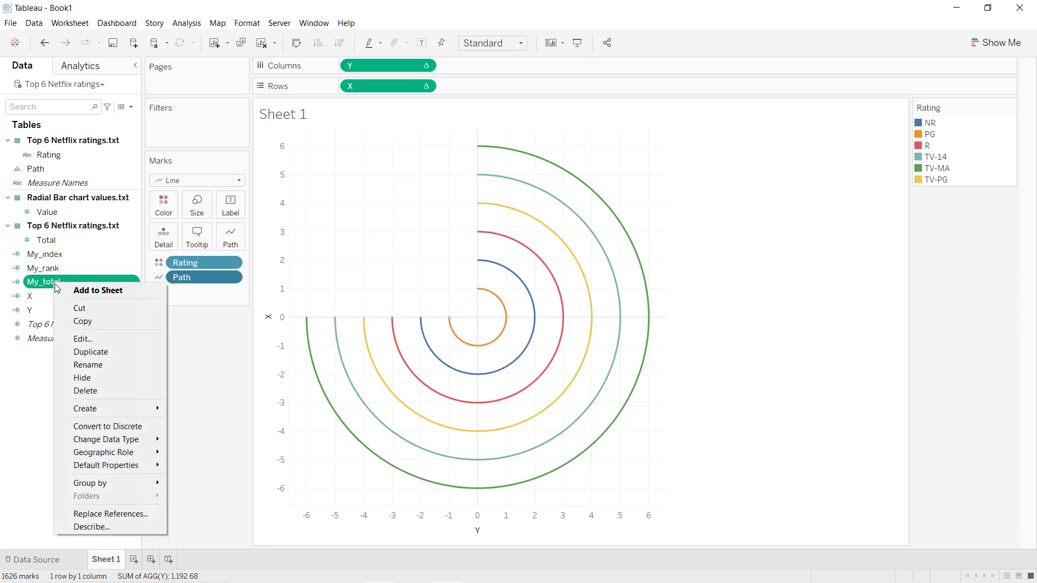
left_click(112, 352)
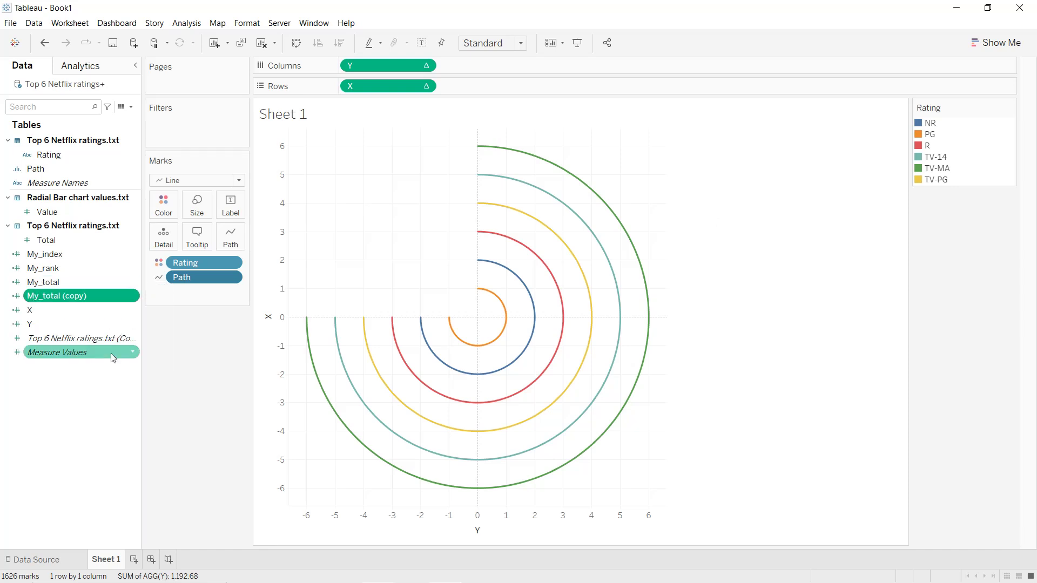
left_click(133, 298)
left_click(167, 385)
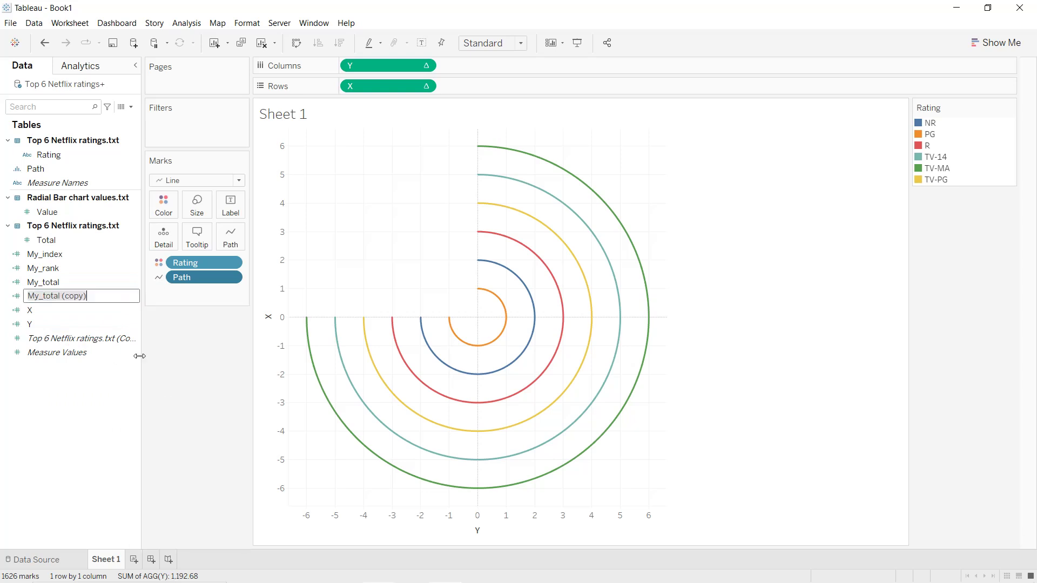
key("BackSpace")
key("BackSpace")
key("BackSpace")
key("BackSpace")
key("BackSpace")
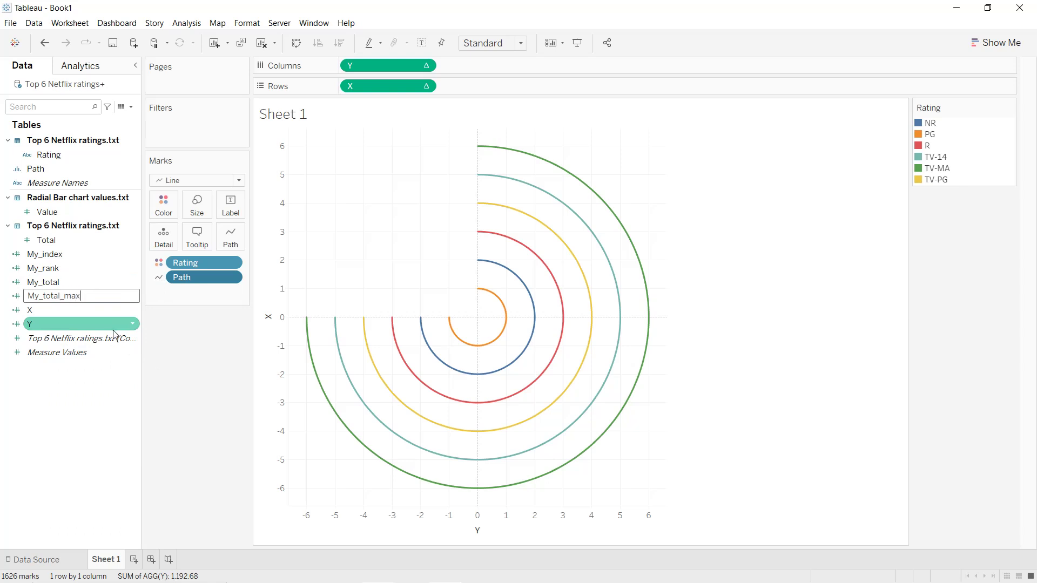
key("Return")
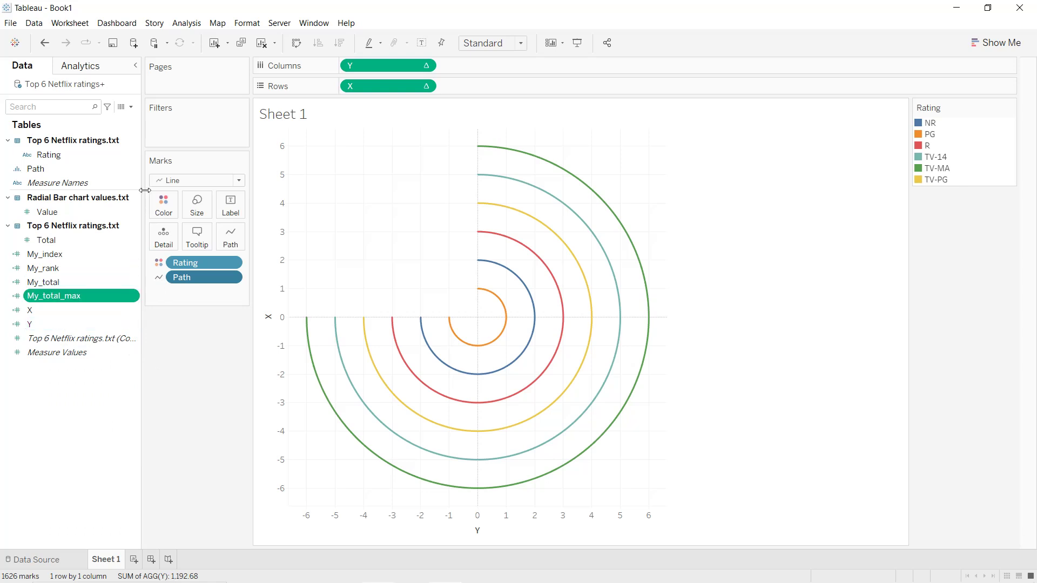
left_click(128, 108)
left_click(125, 118)
Create the calculated field Percentage with the formula [My_total]/[My_total_max]
type("Percenta")
key("Tab")
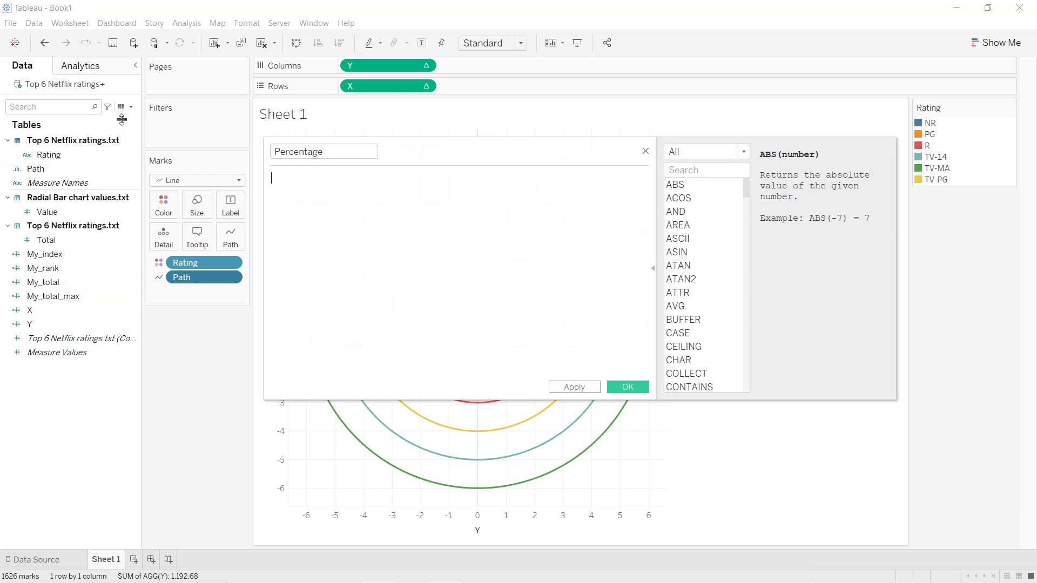
type("my")
key("Down")
key("Down")
key("Return")
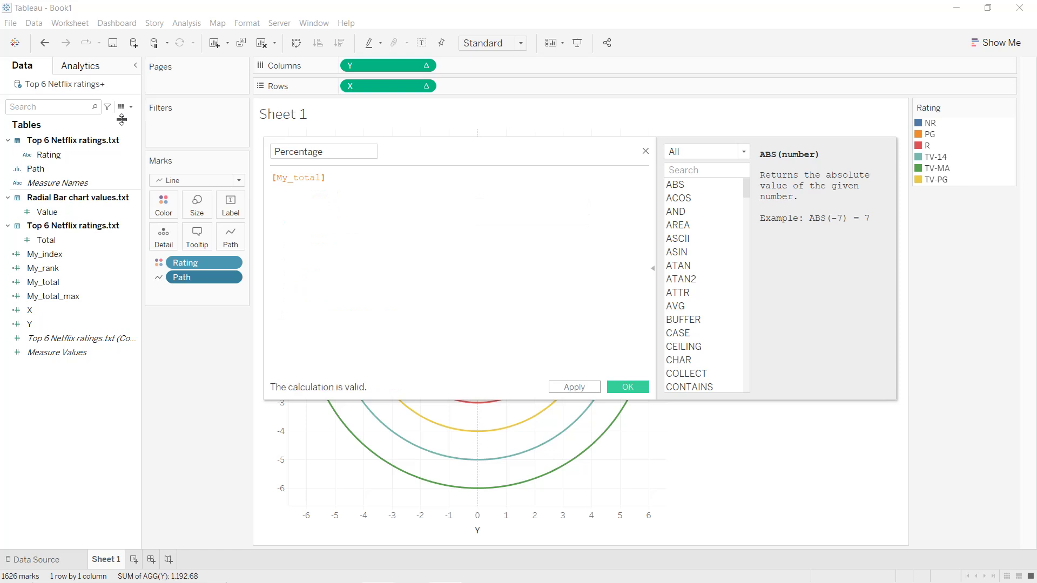
type("/my")
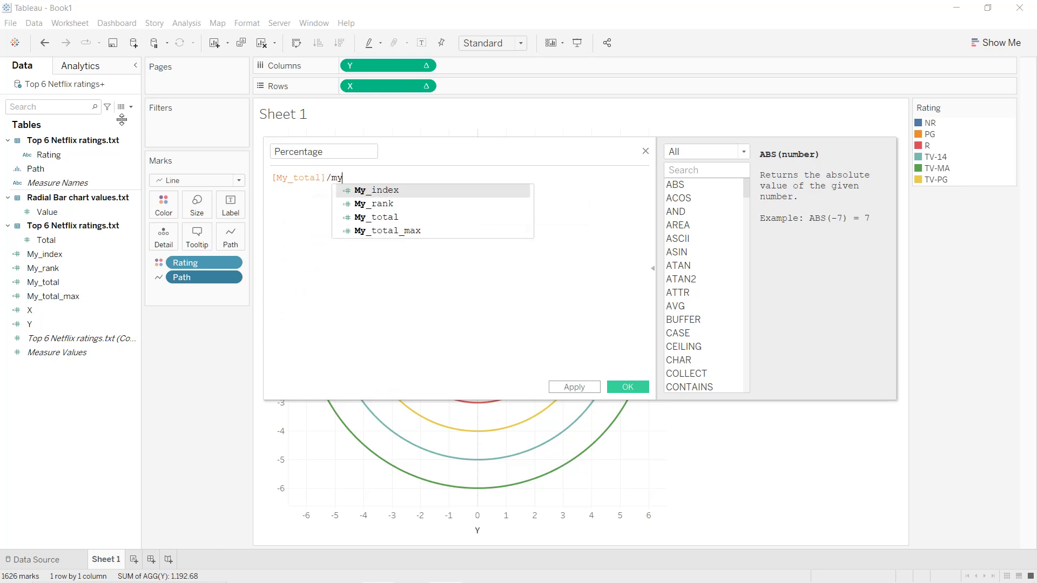
key("Down")
key("Down")
key("Down")
key("Return")
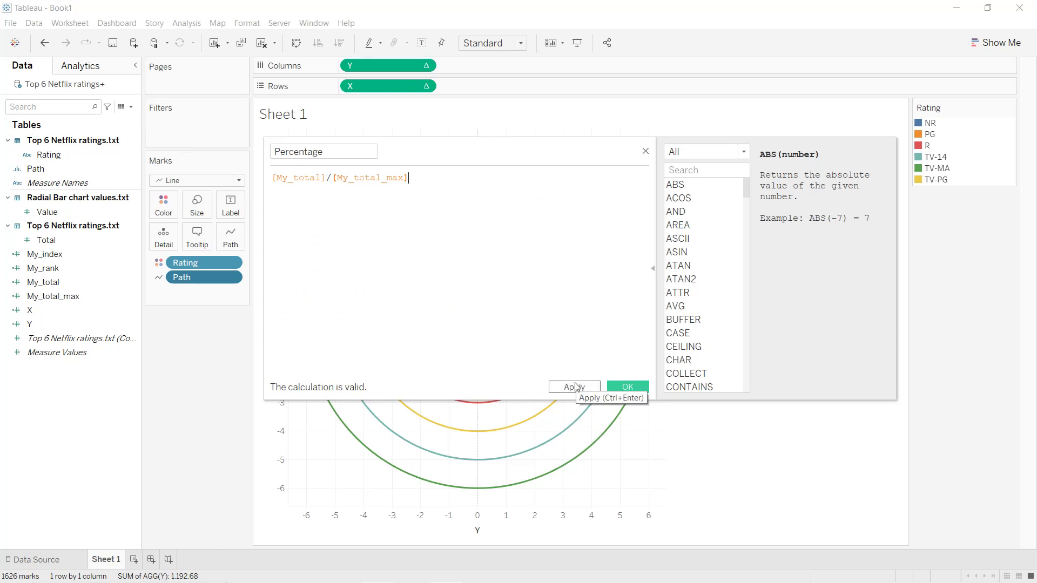
left_click(571, 388)
left_click(627, 388)
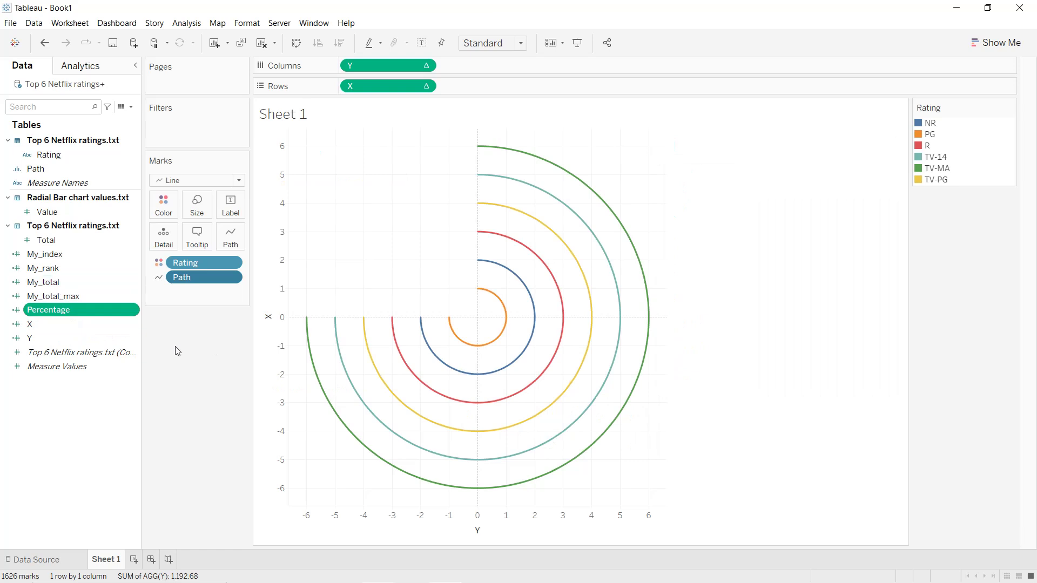
left_click(92, 286)
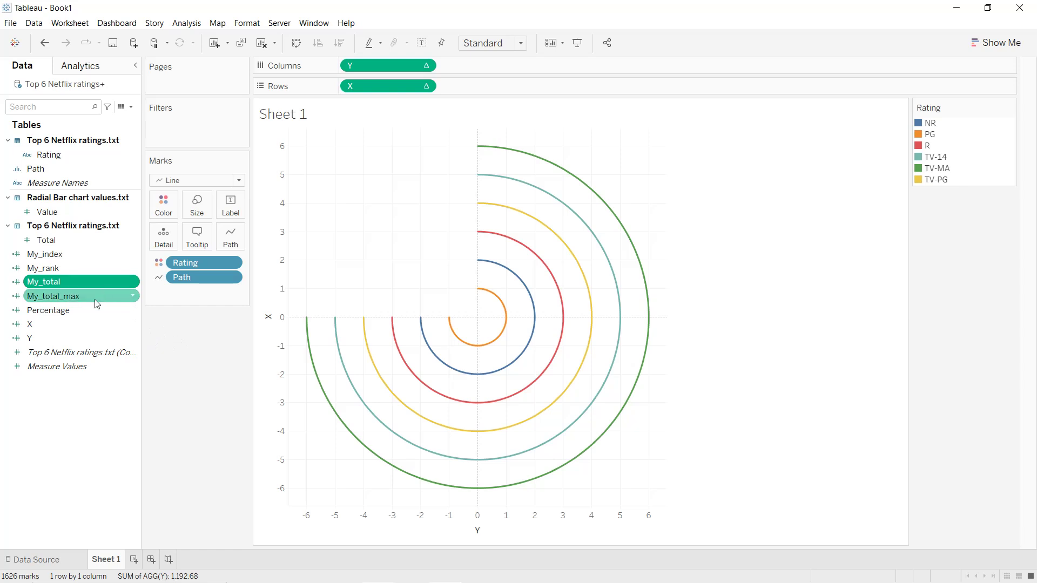
left_click(94, 300)
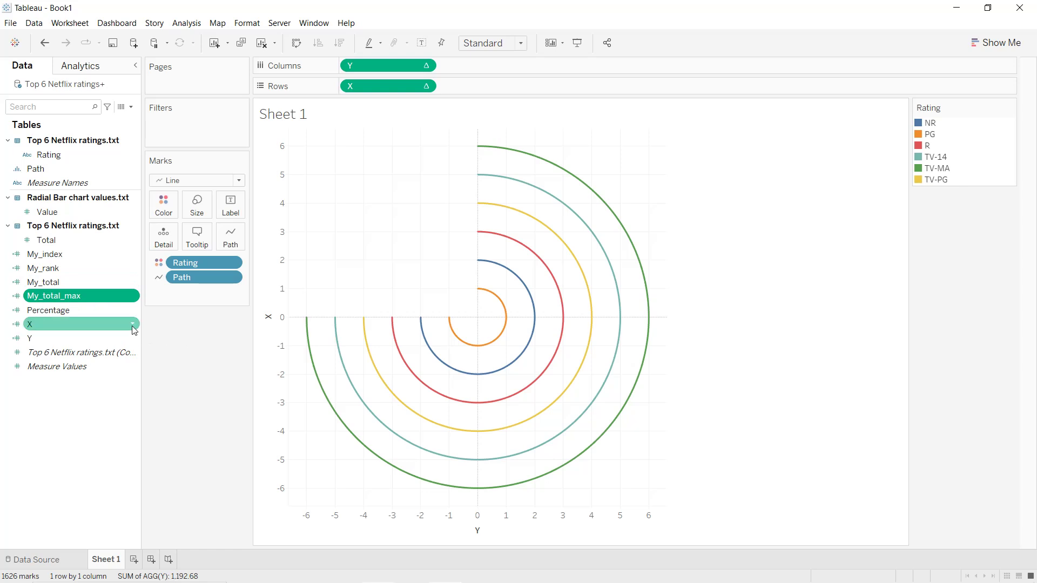
Multiply My_index by [Percentage] inside RADIANS in the X formula
left_click(133, 324)
left_click(174, 383)
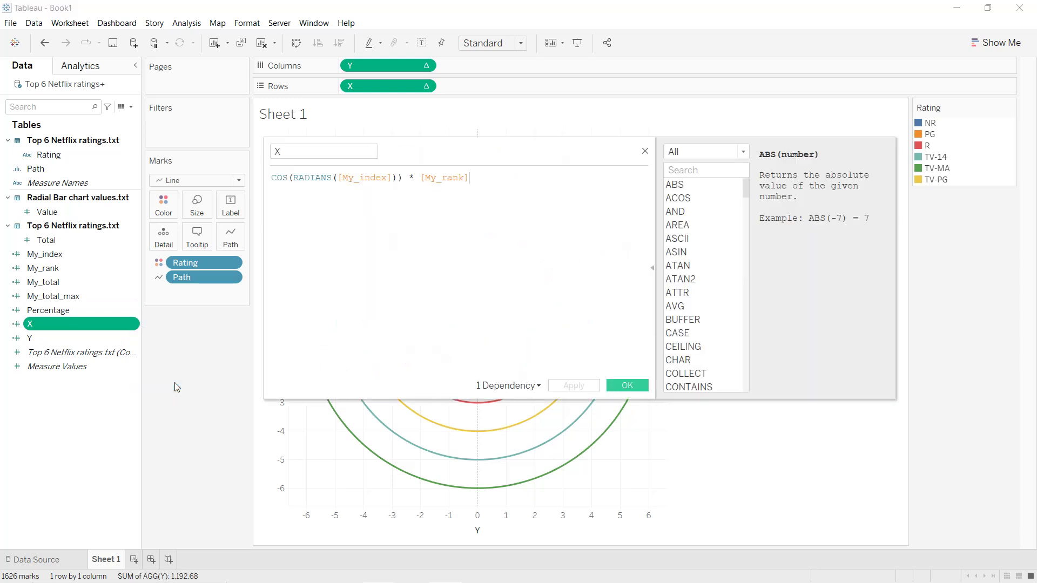
left_click(394, 179)
type("*per")
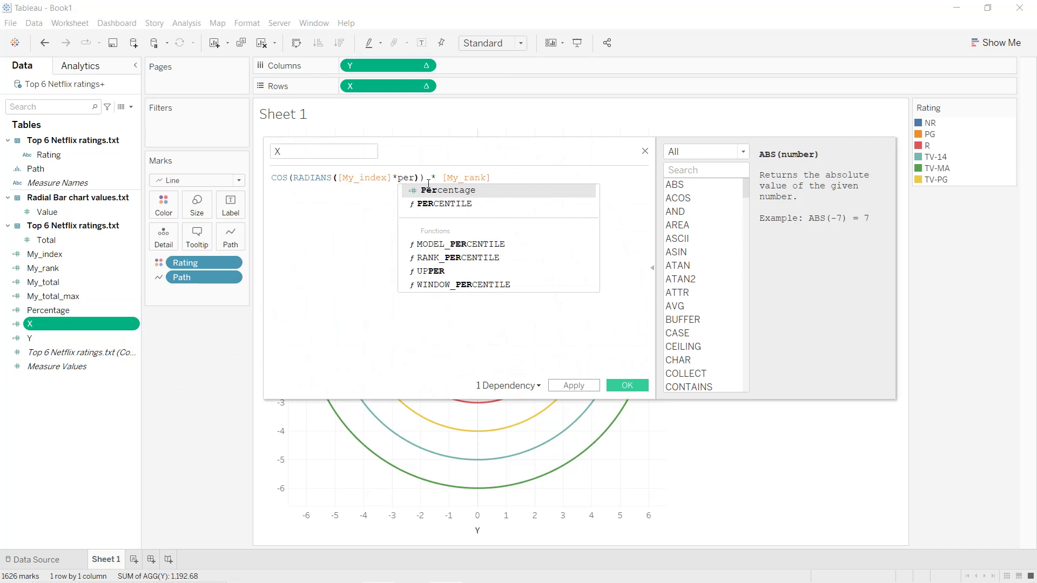
left_click(441, 190)
left_click(574, 385)
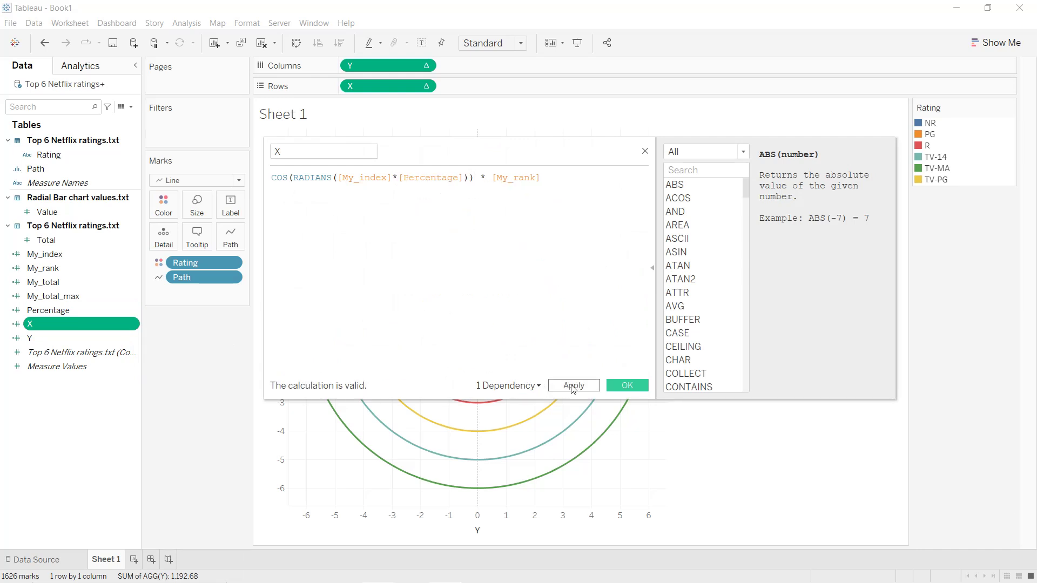
left_click(627, 385)
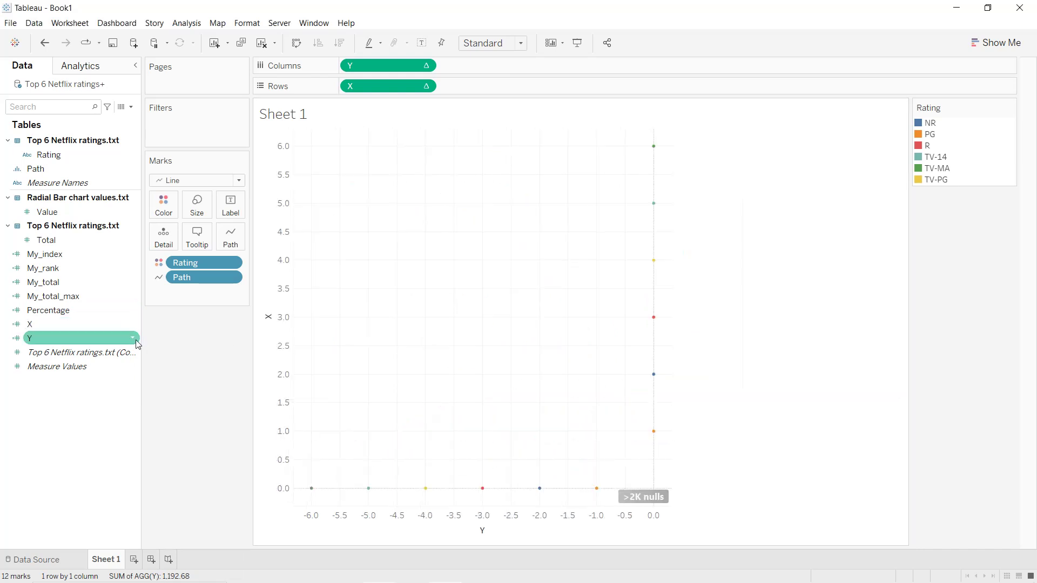
Change the Y formula to SIN(RADIANS([My_index]*[Percentage])) * [My_rank]
left_click(134, 338)
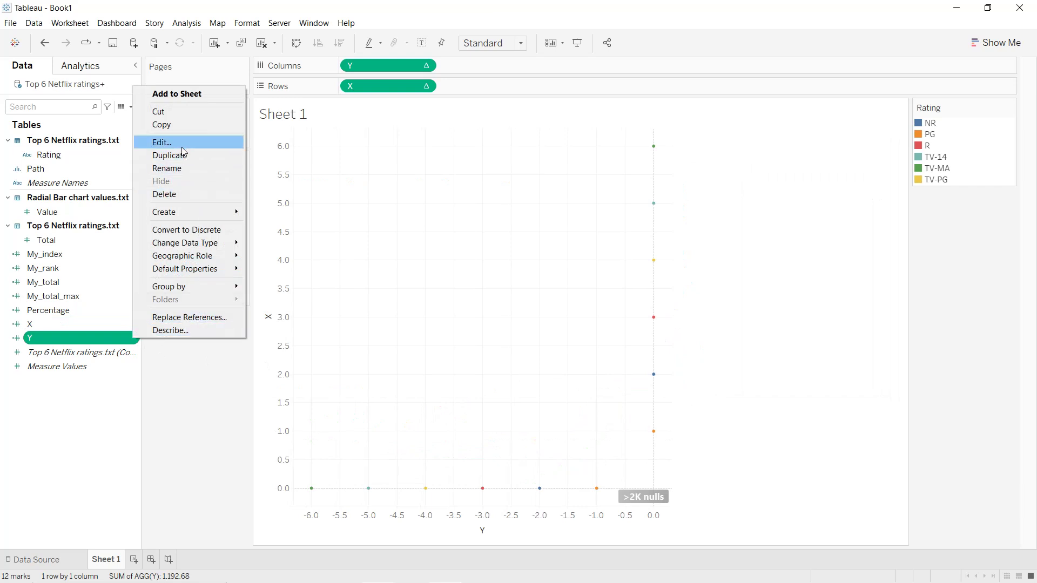
left_click(182, 147)
left_click(392, 179)
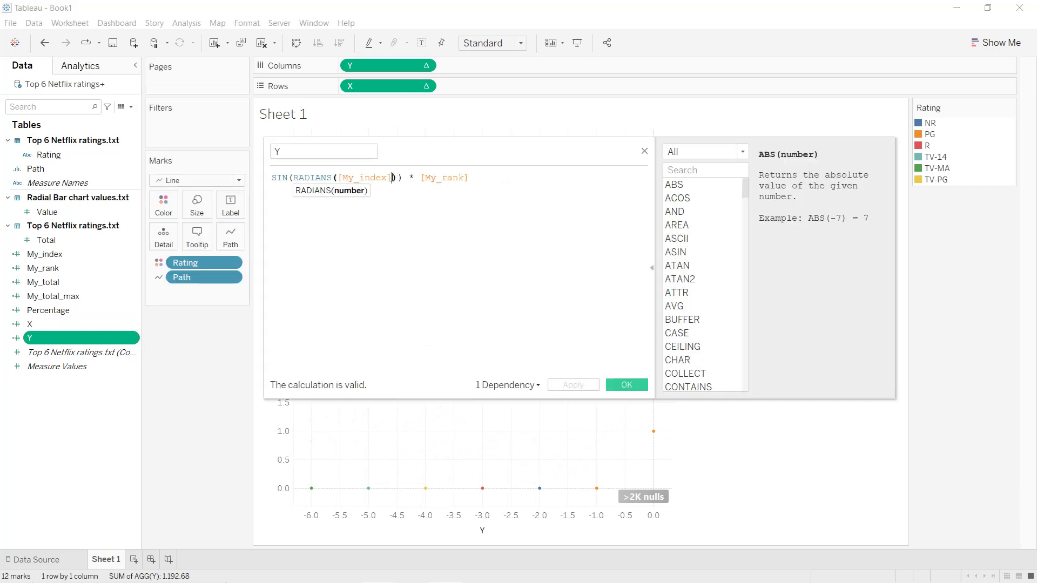
type("*per")
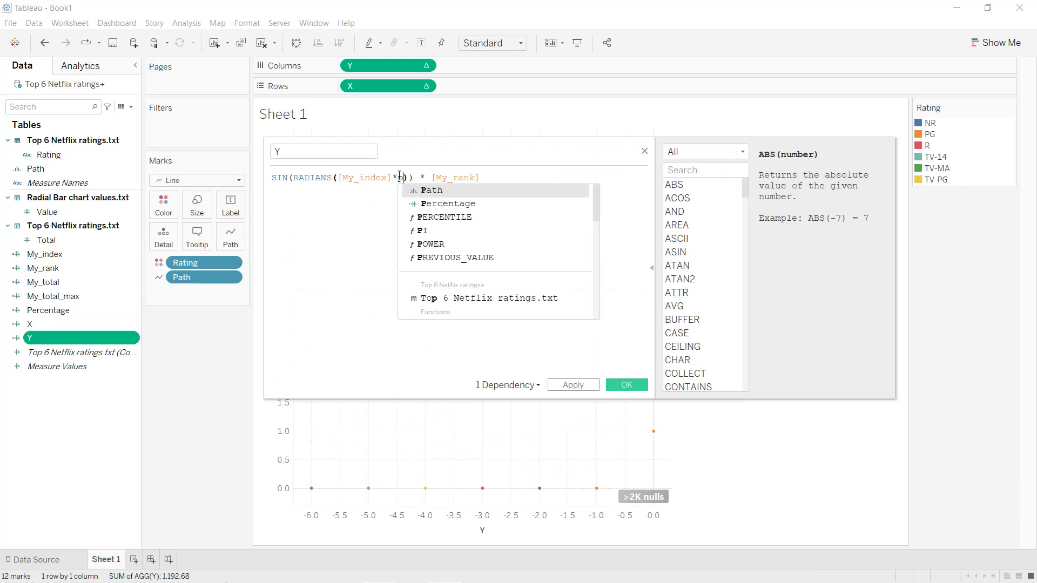
key("Return")
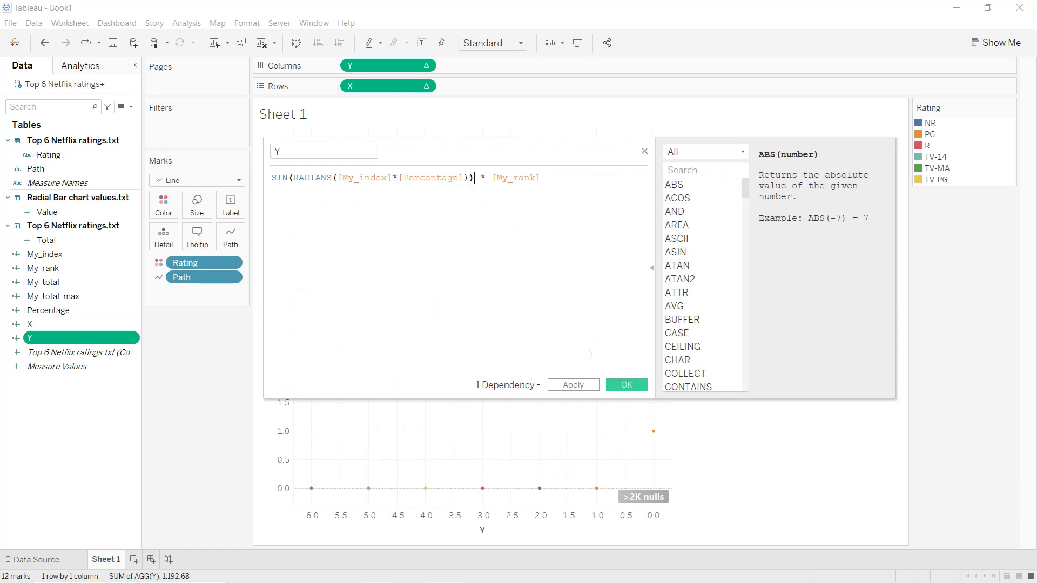
left_click(590, 384)
left_click(627, 385)
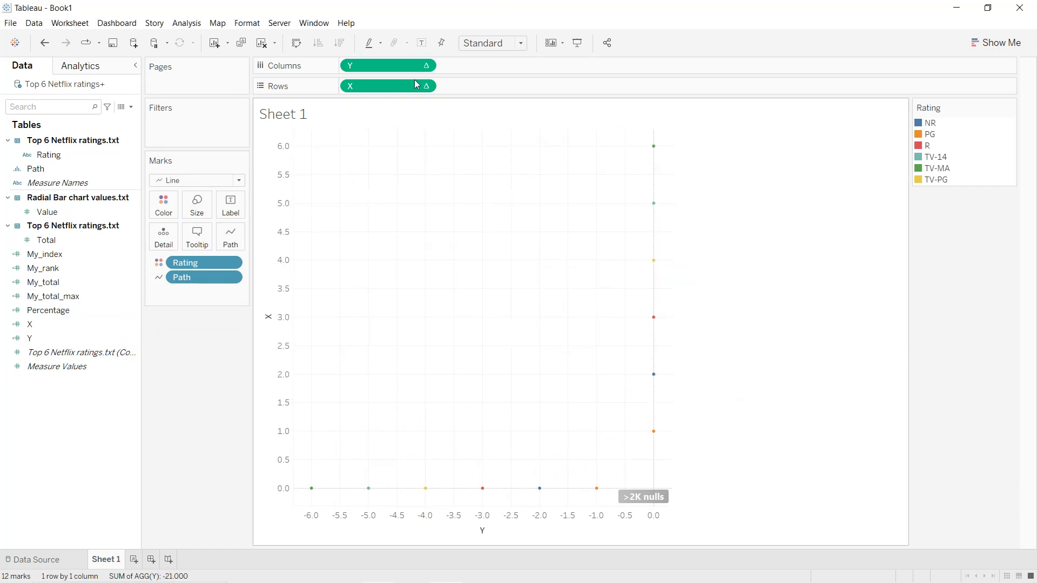
In Y's table calculation, compute nested My_total_max along Path and Rating
left_click(431, 65)
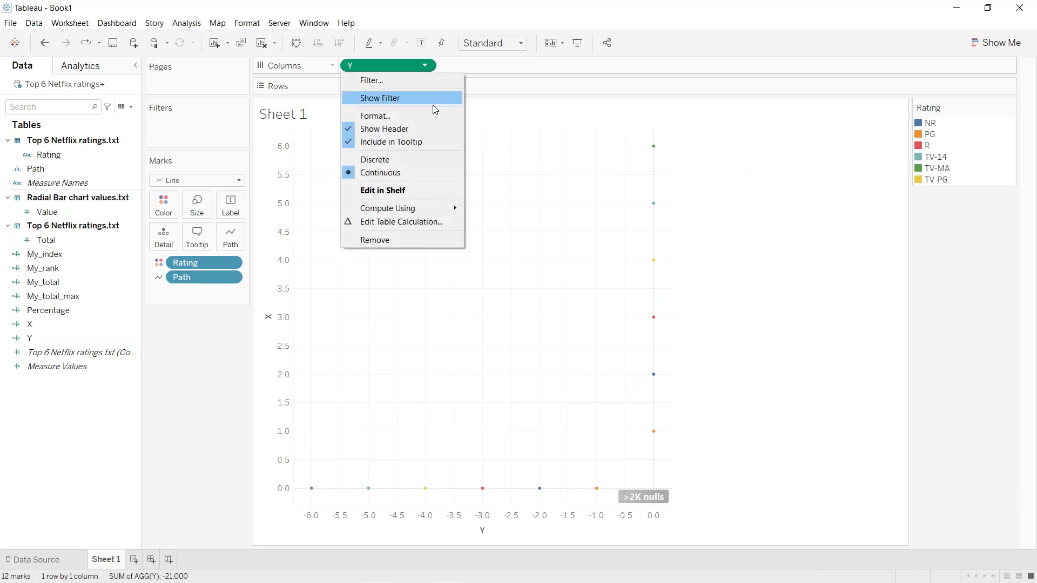
left_click(426, 226)
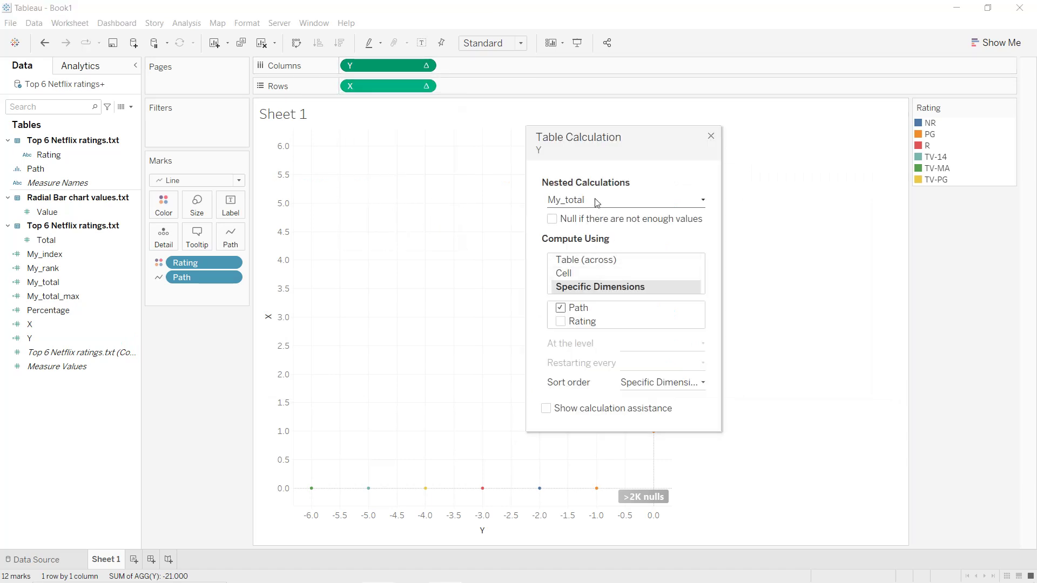
left_click(596, 200)
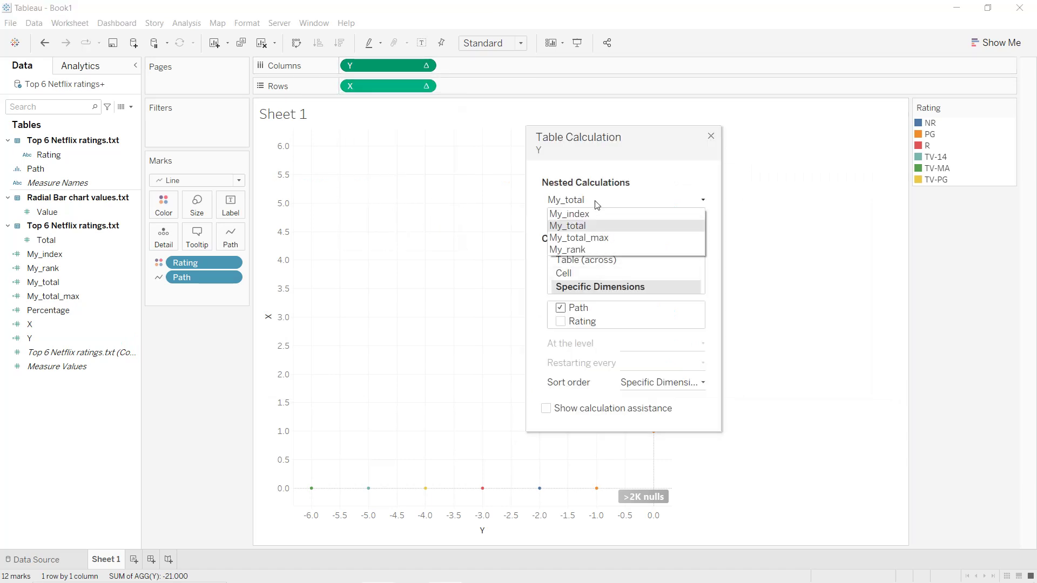
left_click(597, 238)
left_click(594, 287)
left_click(560, 308)
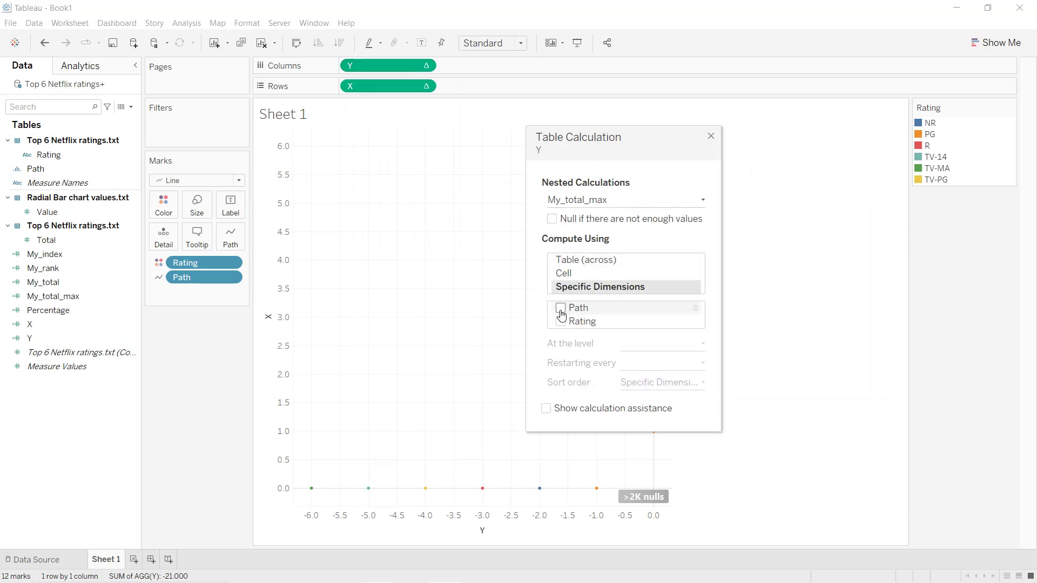
left_click(561, 322)
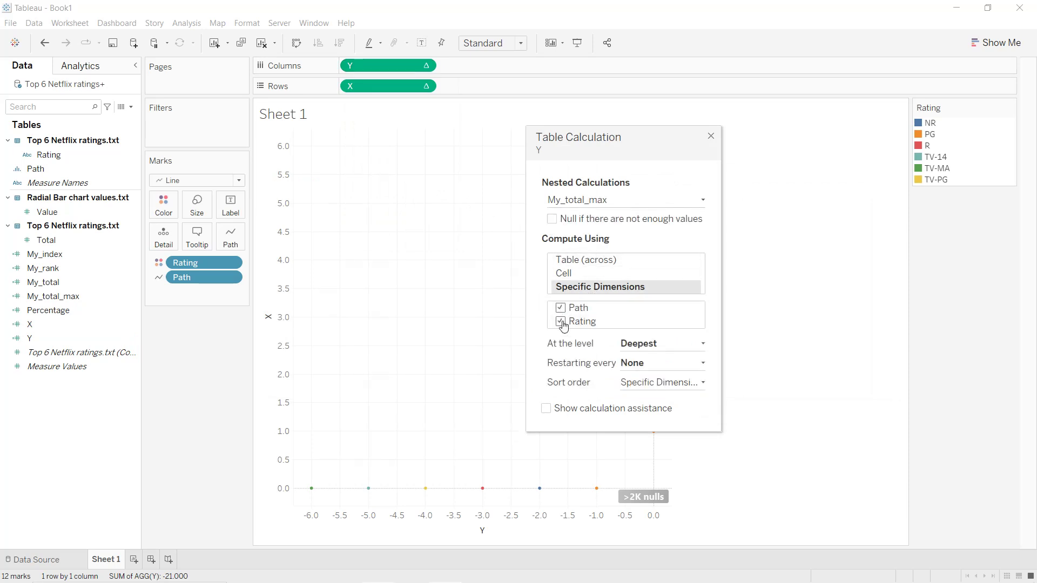
left_click(710, 136)
Set X's table calculation to compute along Path and Rating too
left_click(426, 85)
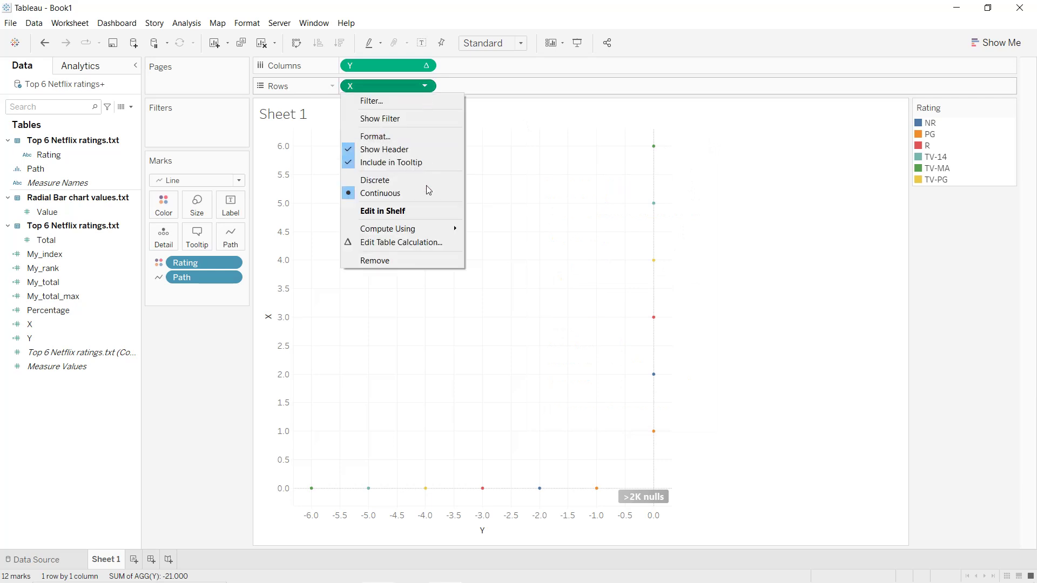
left_click(421, 242)
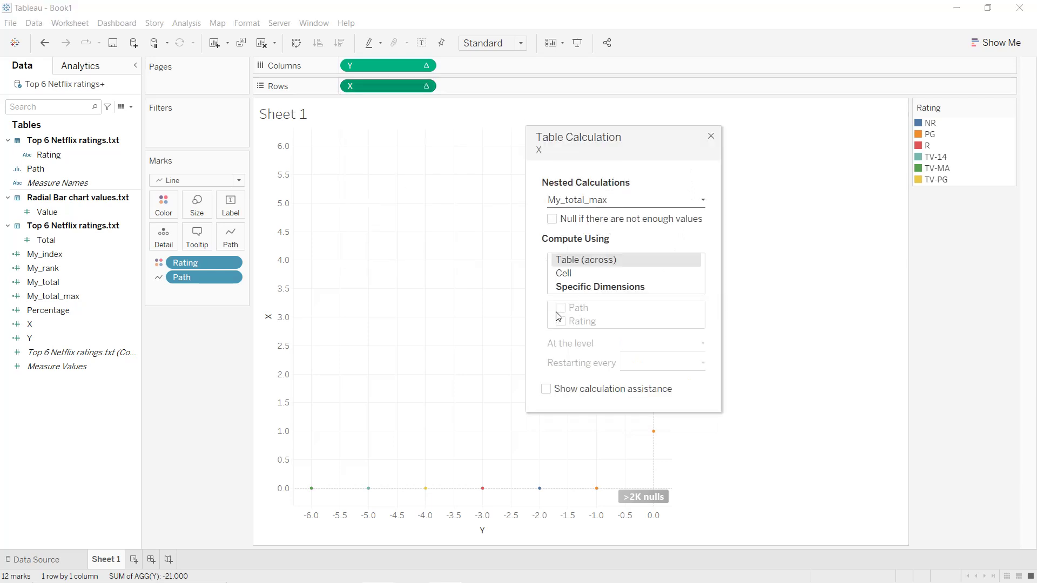
left_click(572, 287)
left_click(560, 323)
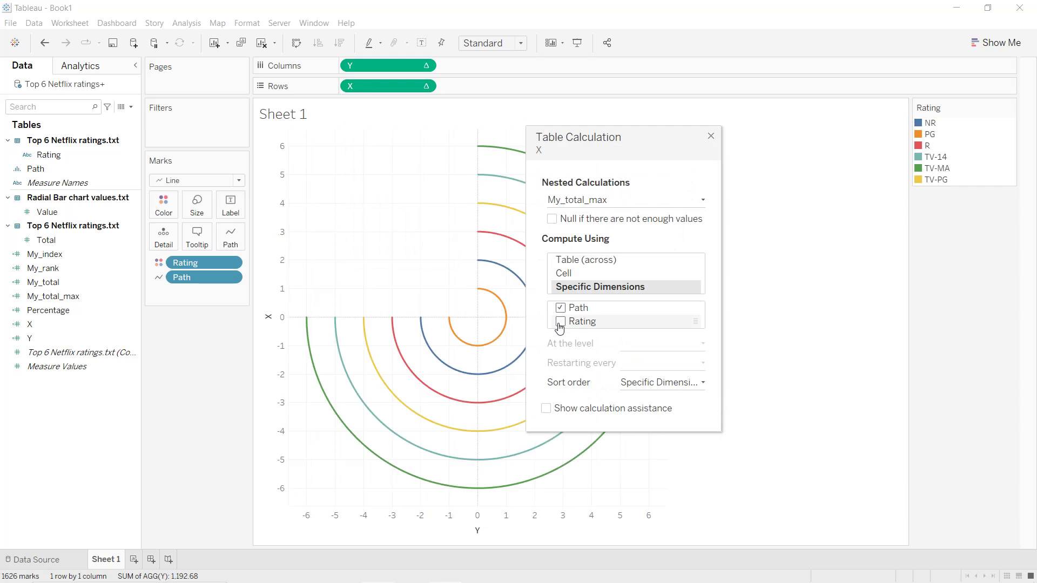
left_click(560, 322)
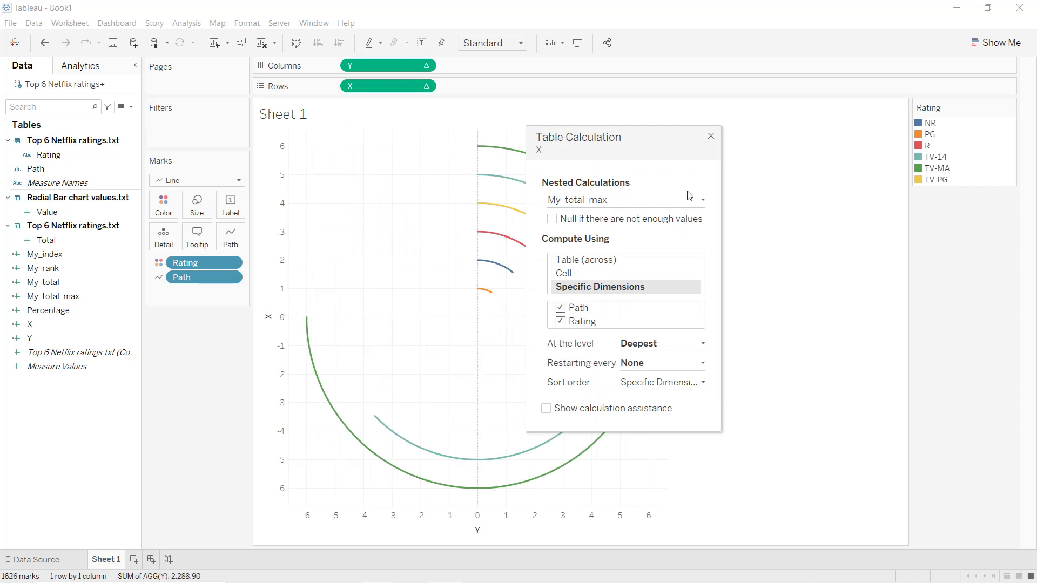
left_click(711, 137)
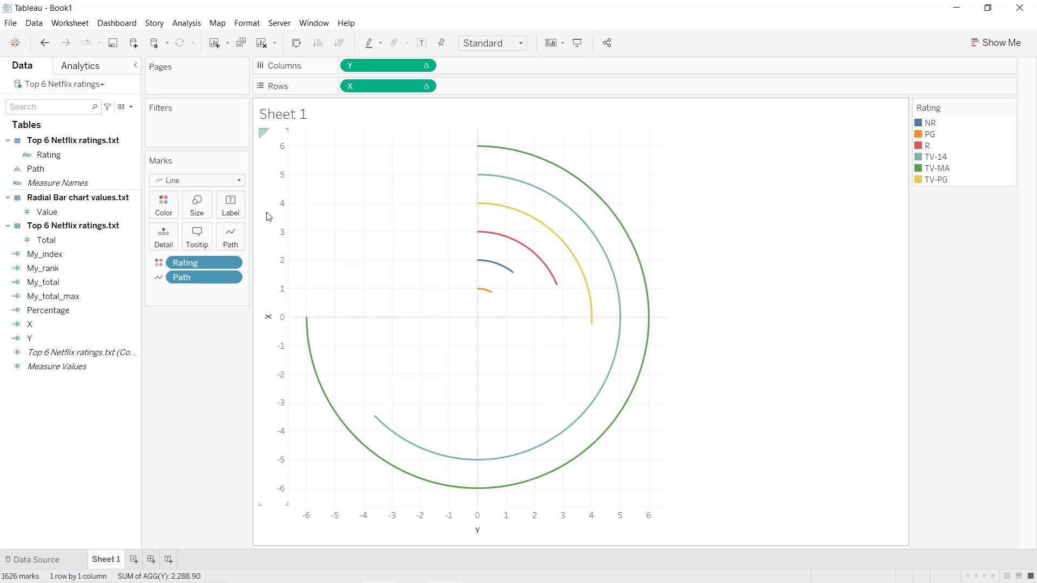
Choose the Red palette in the Rating colour editor
left_click(174, 210)
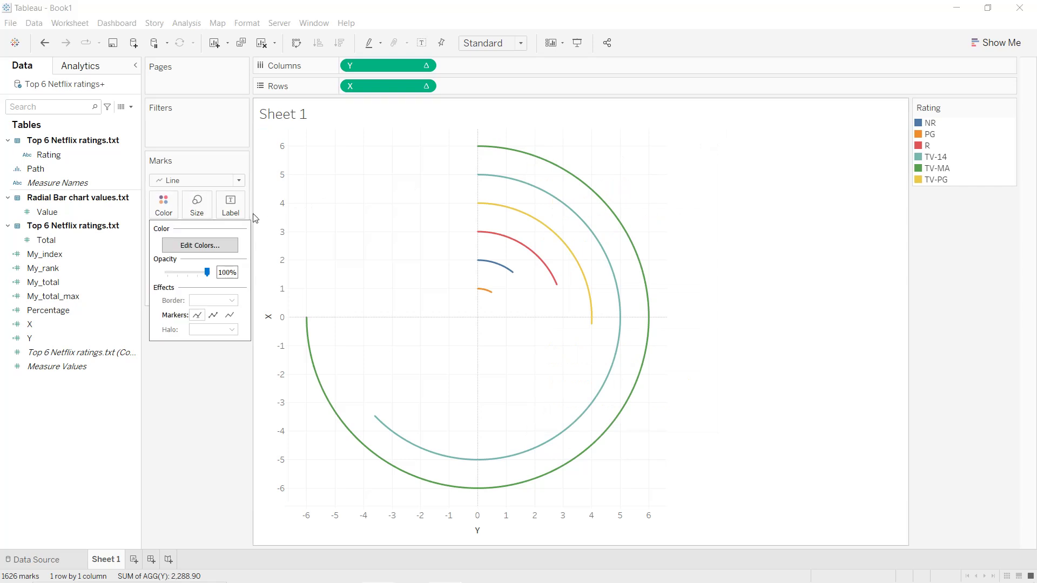
left_click(203, 246)
left_click(607, 215)
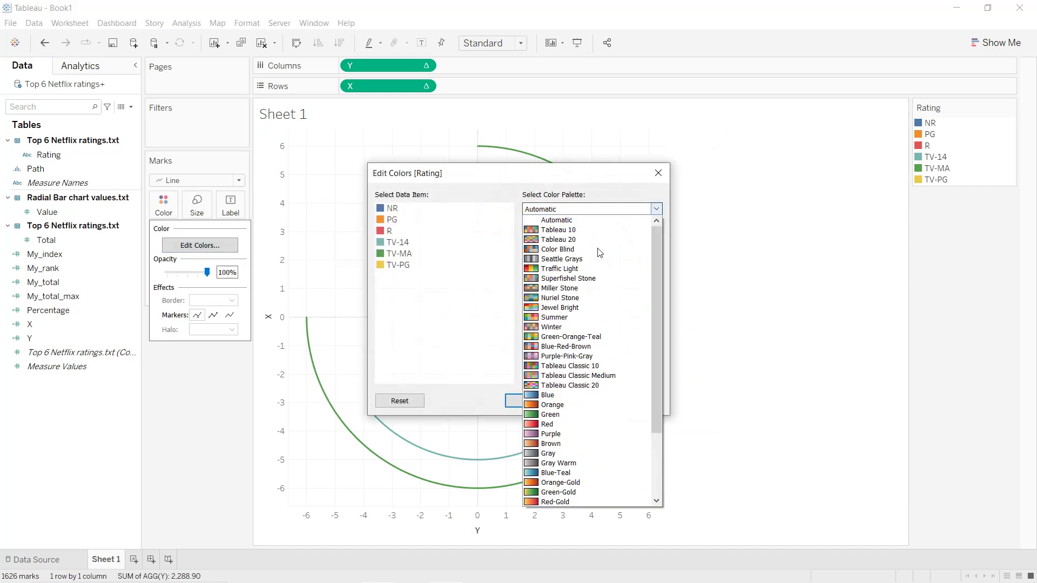
left_click(581, 425)
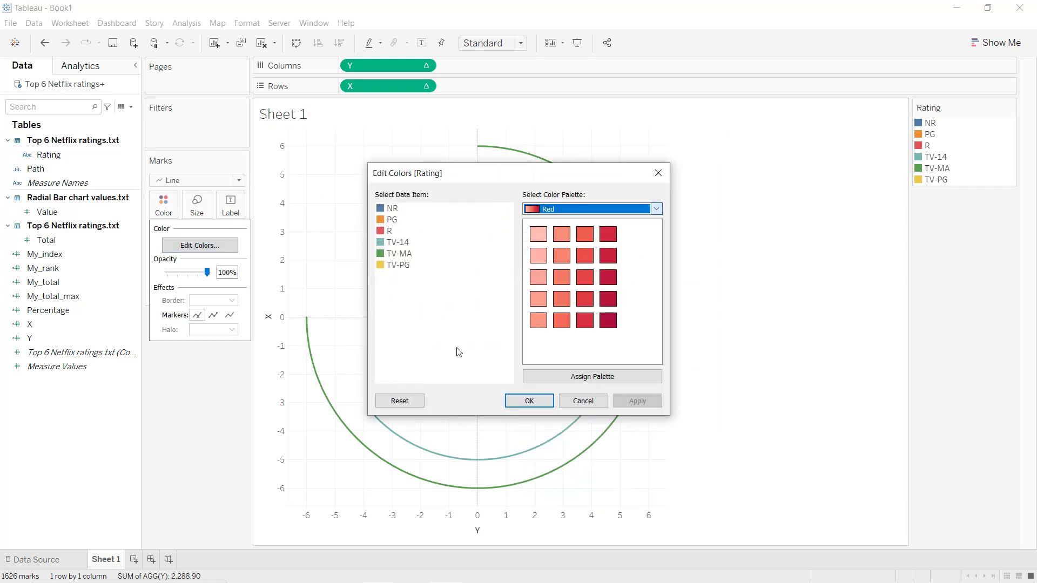
Assign the same dark red to all six ratings and apply it
left_click(394, 264)
left_click_drag(395, 257, 393, 208)
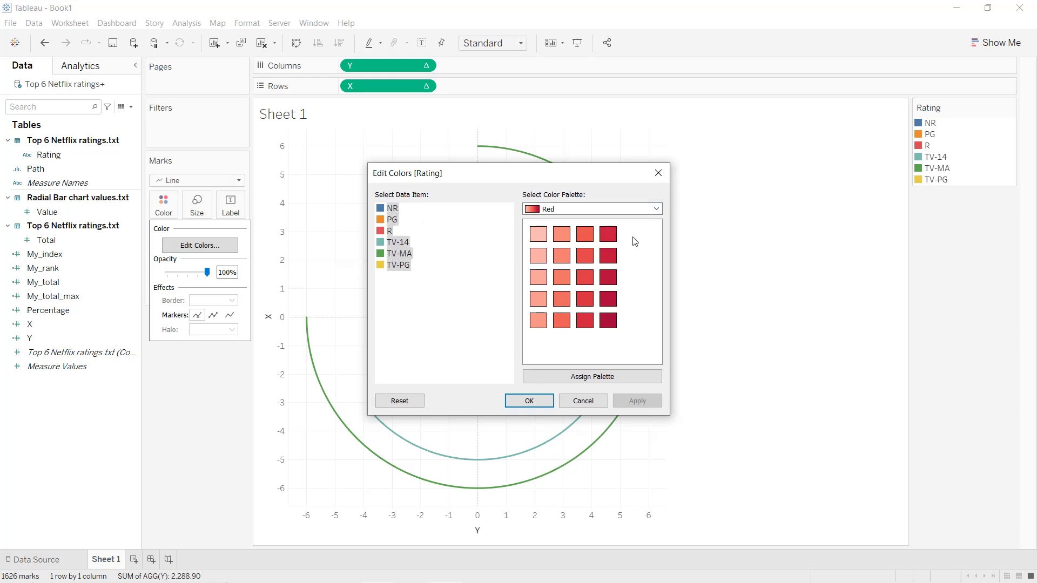
left_click(608, 233)
left_click(637, 401)
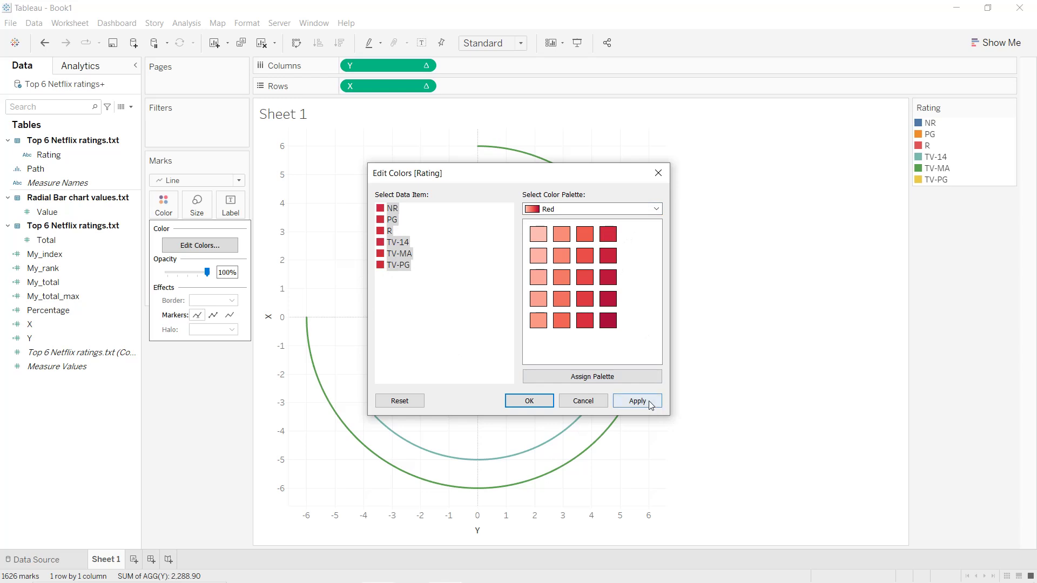
left_click(529, 400)
right_click(430, 251)
left_click(472, 311)
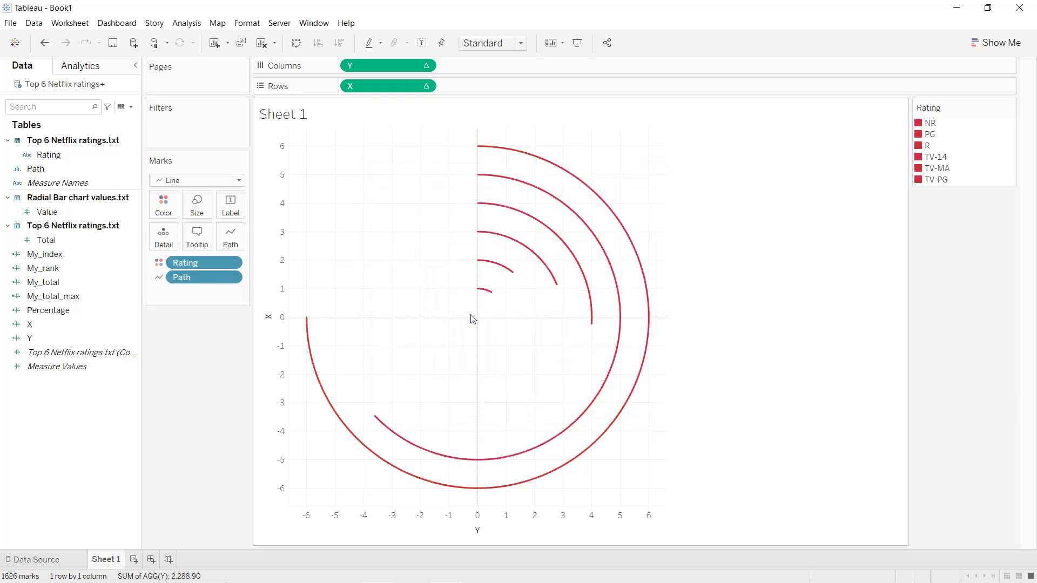
Set grid lines, zero lines and axis rulers to None
left_click(79, 89)
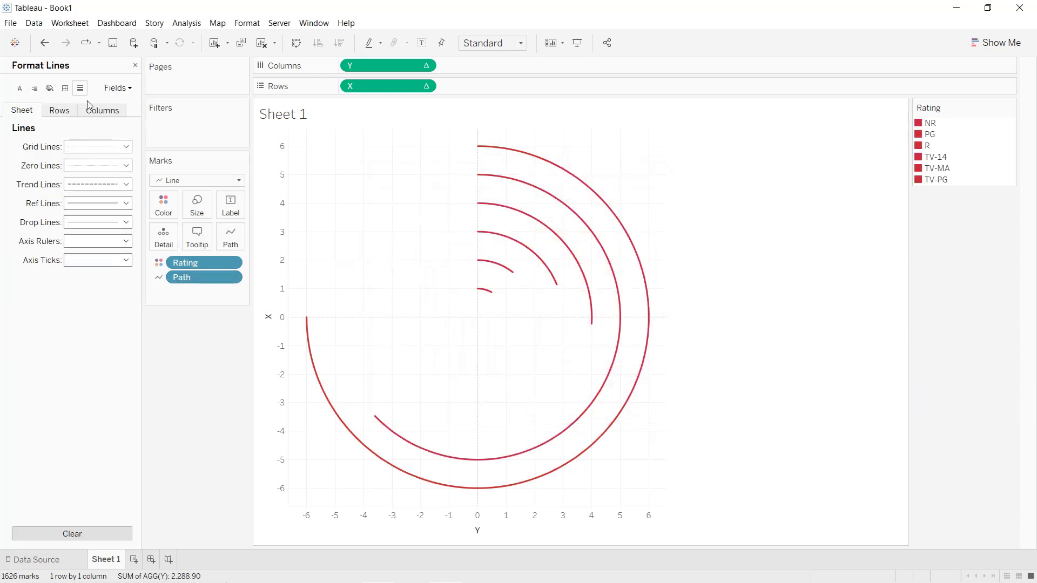
left_click(93, 146)
left_click(67, 163)
left_click(76, 165)
left_click(81, 180)
left_click(88, 243)
left_click(119, 257)
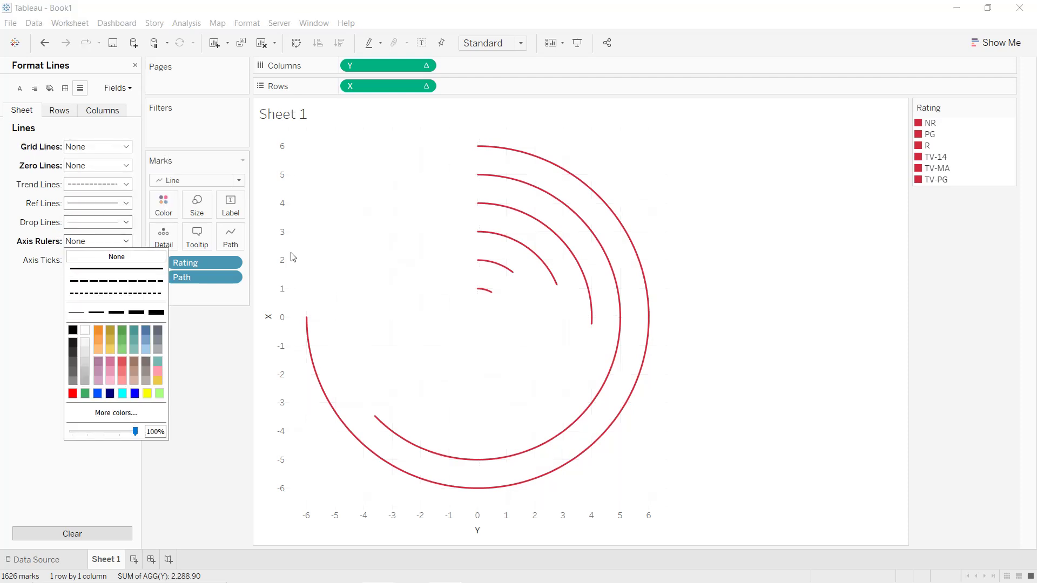
Hide the headers of both the X and Y axes
right_click(271, 237)
left_click(312, 306)
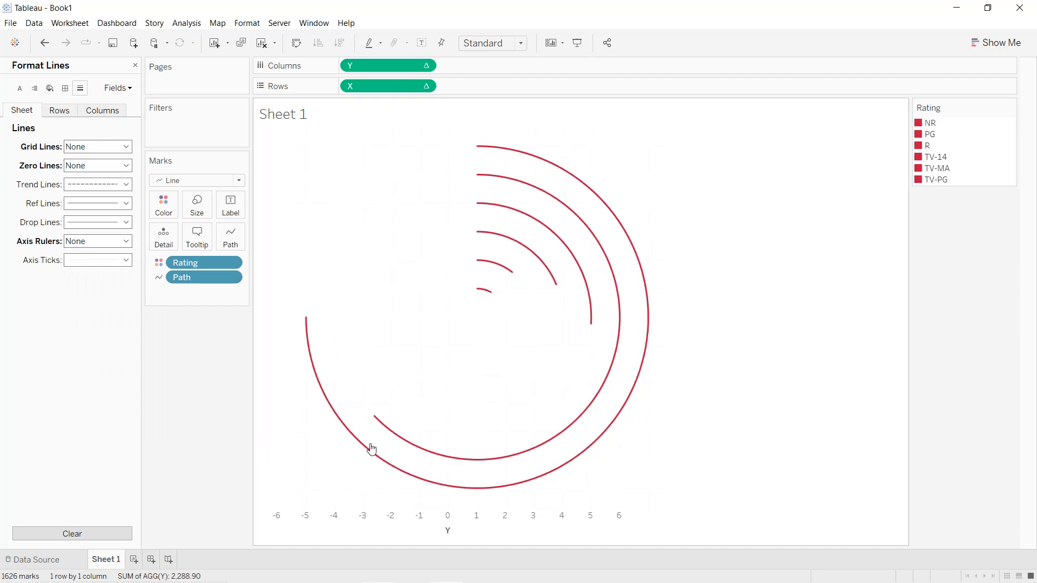
right_click(400, 540)
left_click(421, 511)
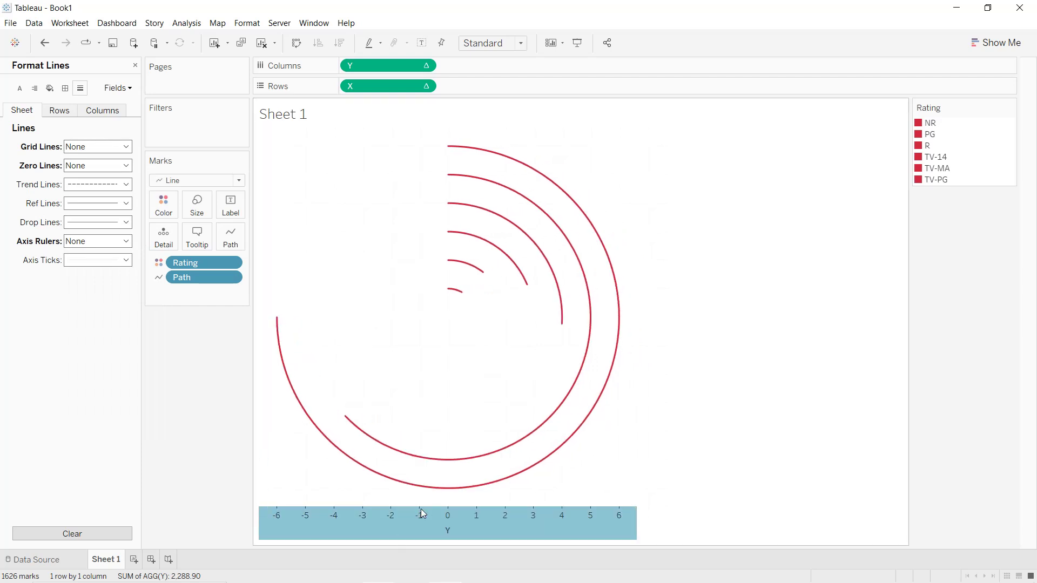
Give the worksheet a black background and make the arc lines much thicker
left_click(50, 88)
left_click(78, 147)
left_click(73, 177)
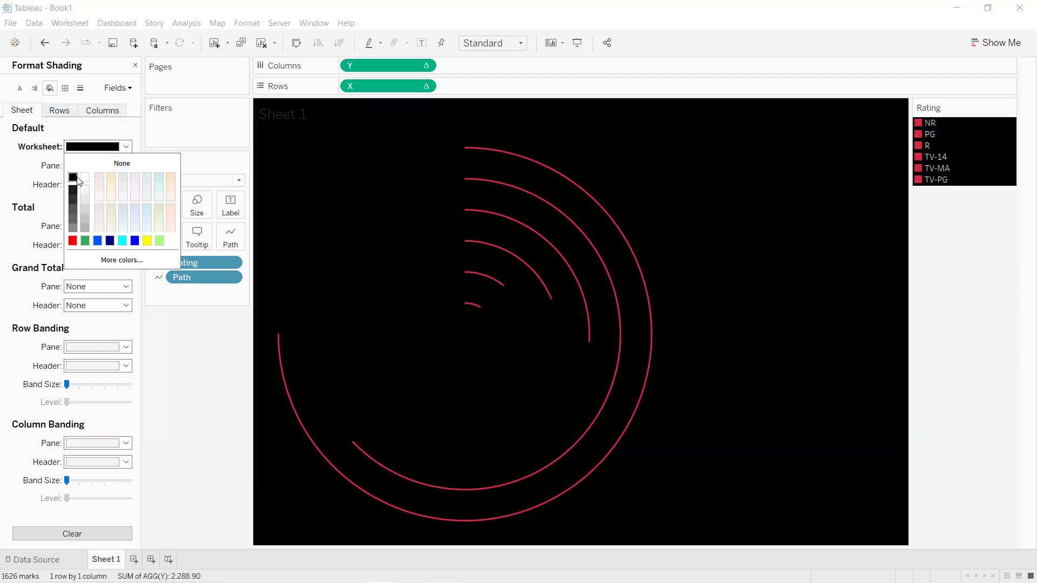
left_click(196, 204)
left_click_drag(218, 238, 302, 241)
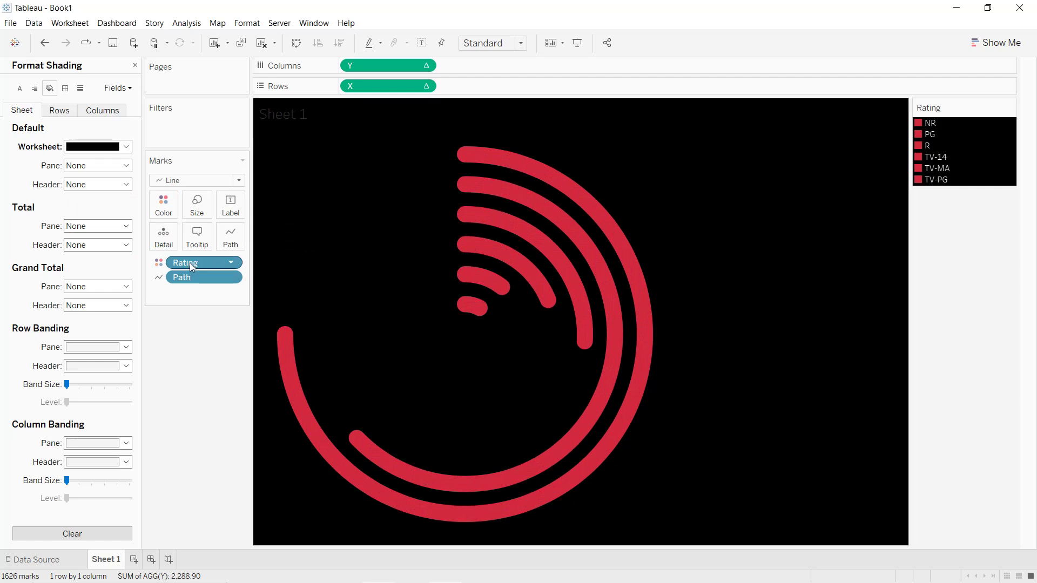
Label the arcs with Rating and Total, shown only at the start of each line
left_click_drag(189, 263, 231, 205)
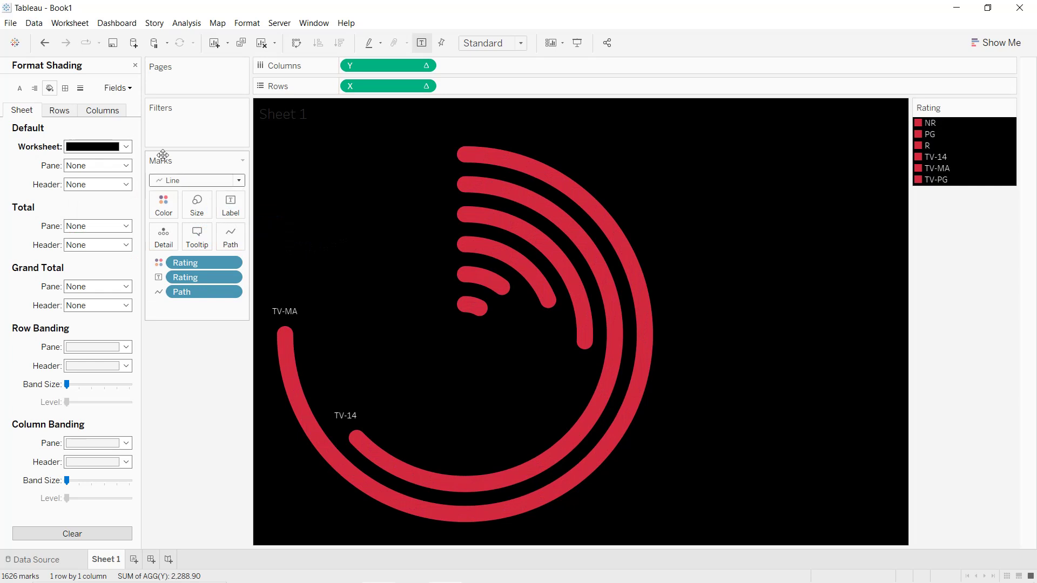
left_click(135, 64)
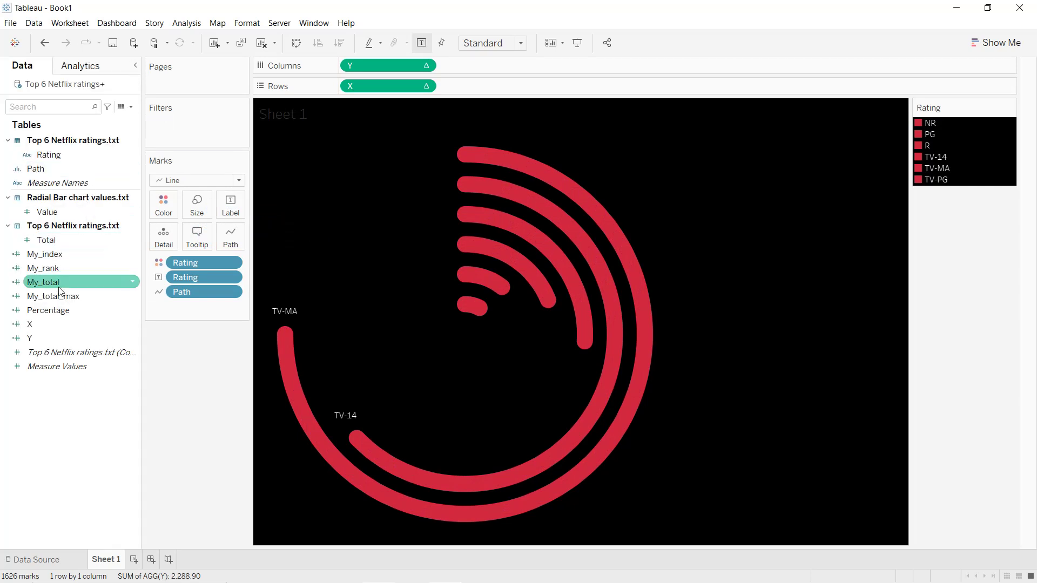
left_click_drag(46, 239, 225, 209)
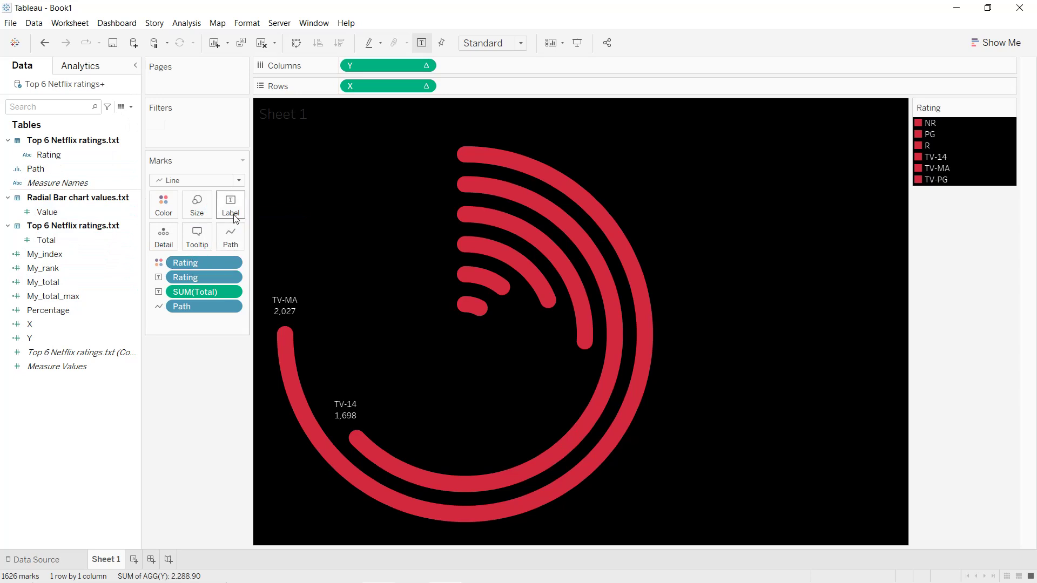
left_click(236, 218)
left_click(253, 355)
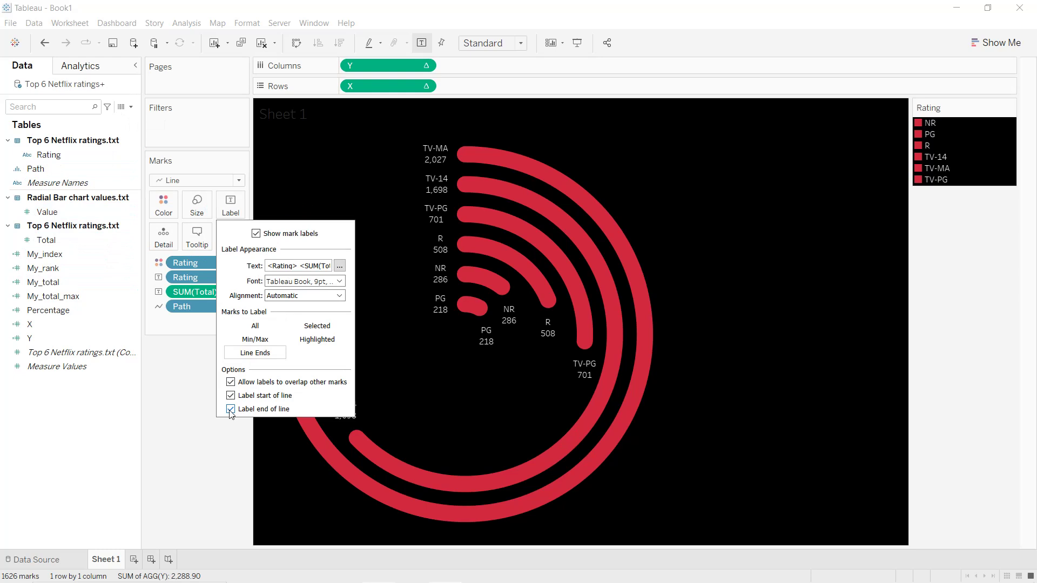
left_click(231, 409)
Make the arc label text bold at font size 10
left_click(298, 281)
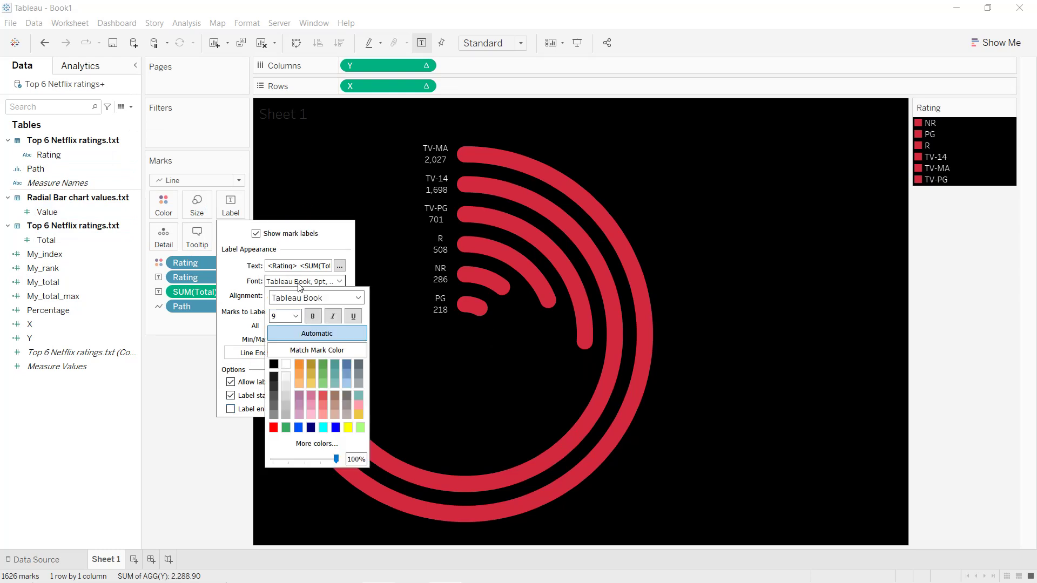
left_click(312, 317)
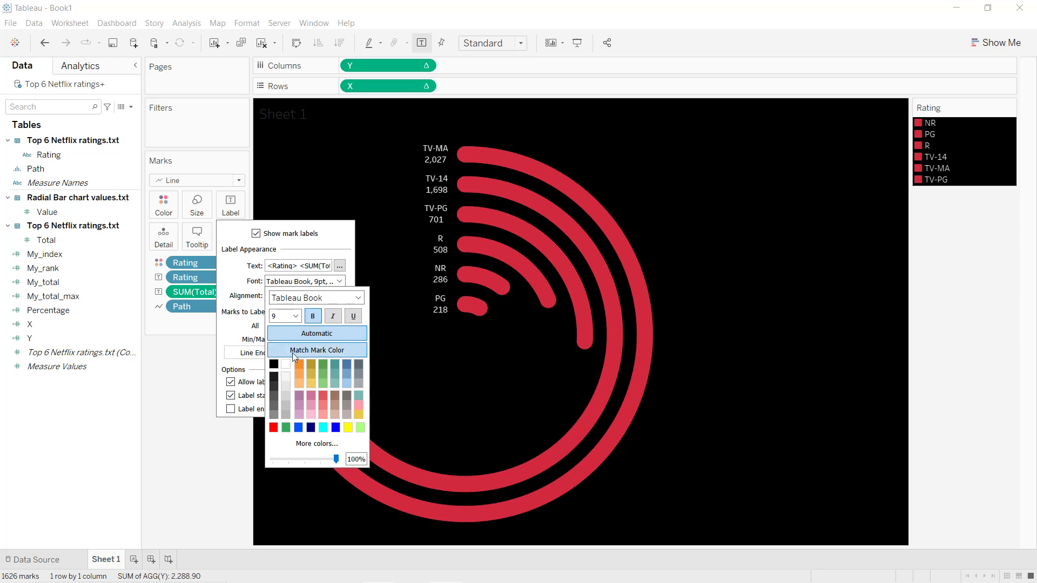
left_click(293, 351)
left_click(296, 316)
left_click(289, 346)
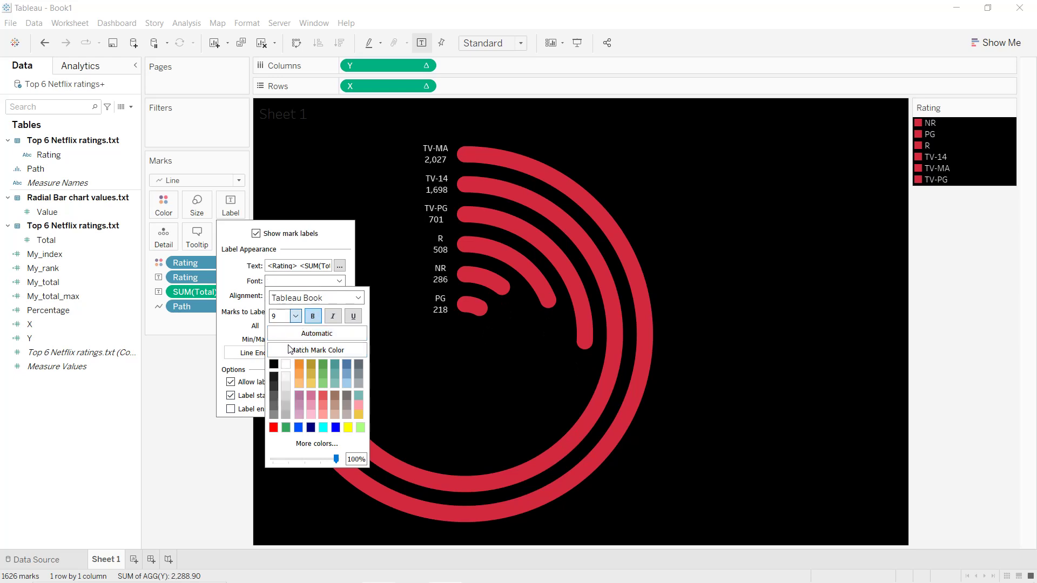
left_click(233, 294)
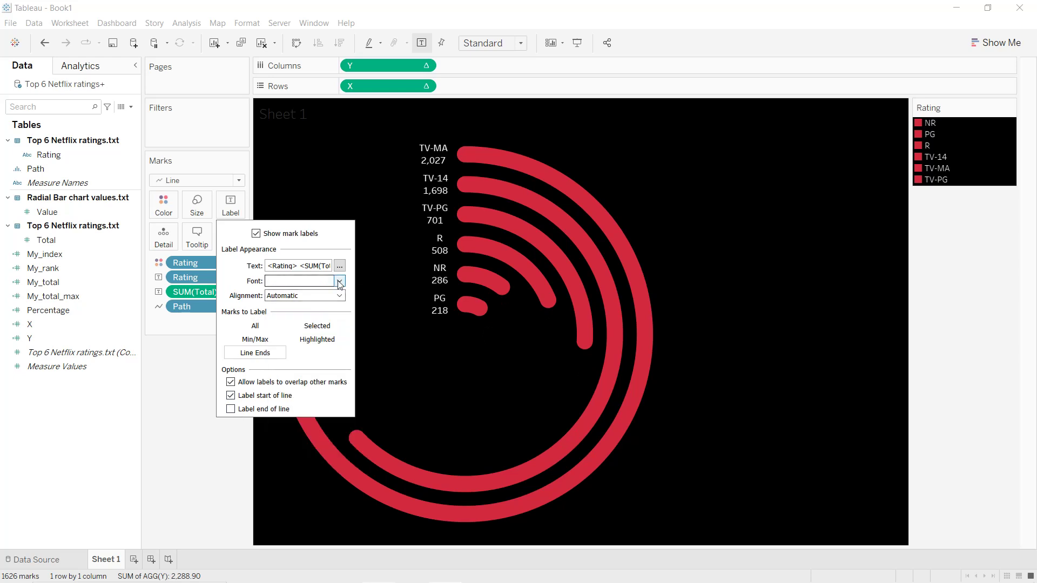
Join <Rating> and <SUM(Total)> onto one label line, e.g. TV-MA 2,027
left_click(339, 266)
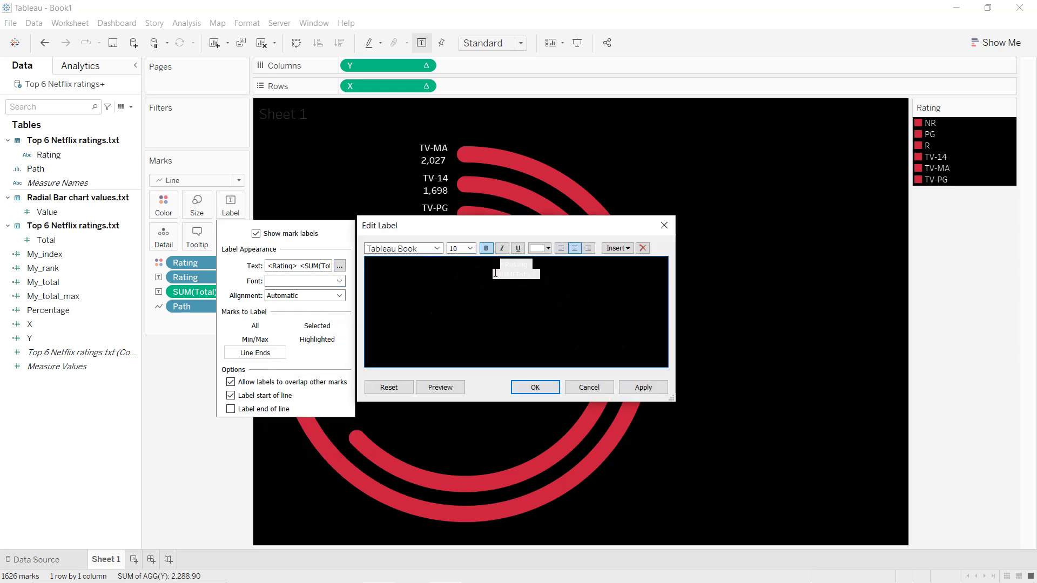
key("BackSpace")
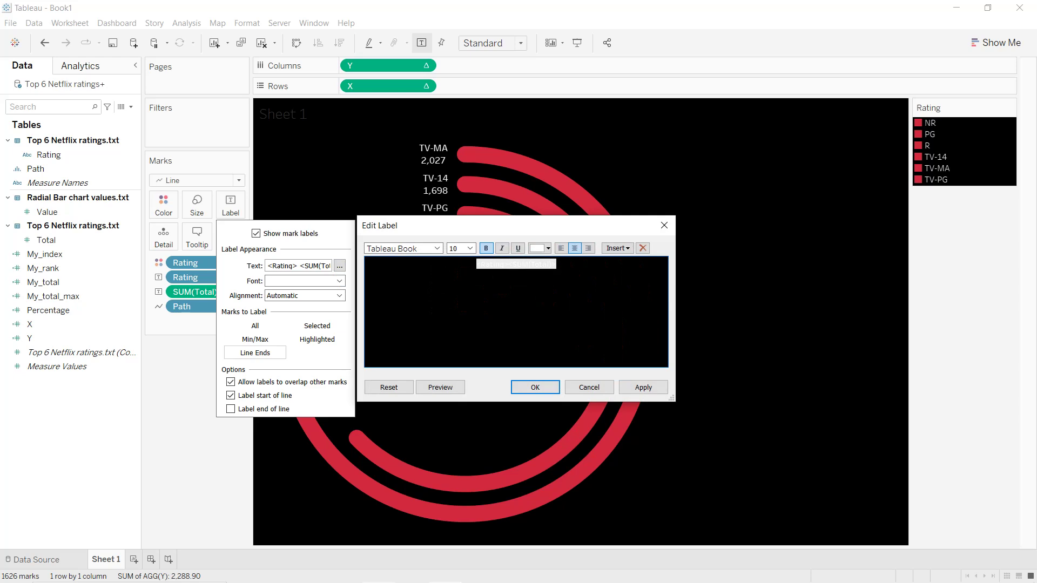
left_click(644, 387)
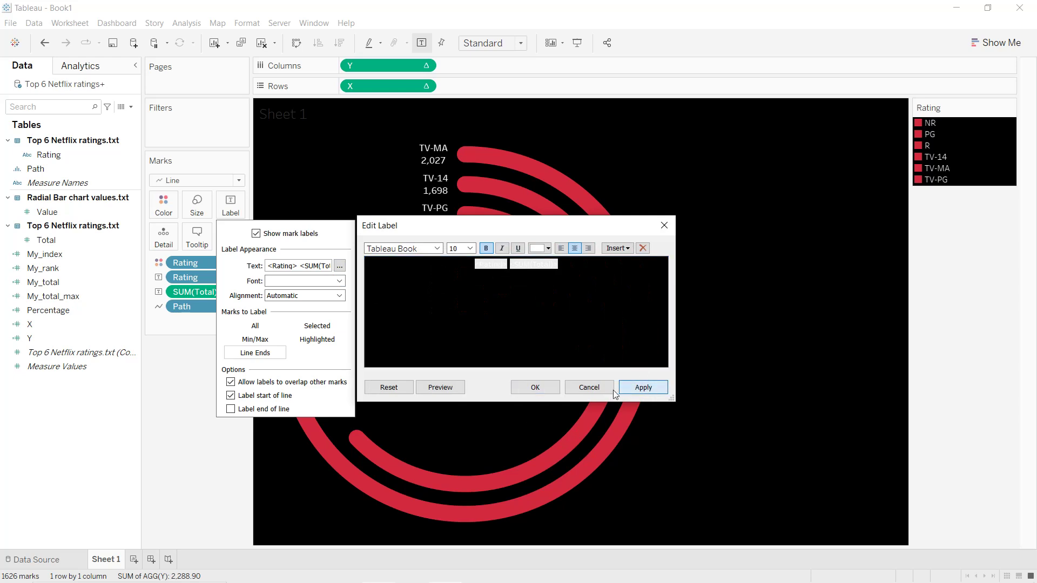
left_click(535, 387)
left_click(500, 400)
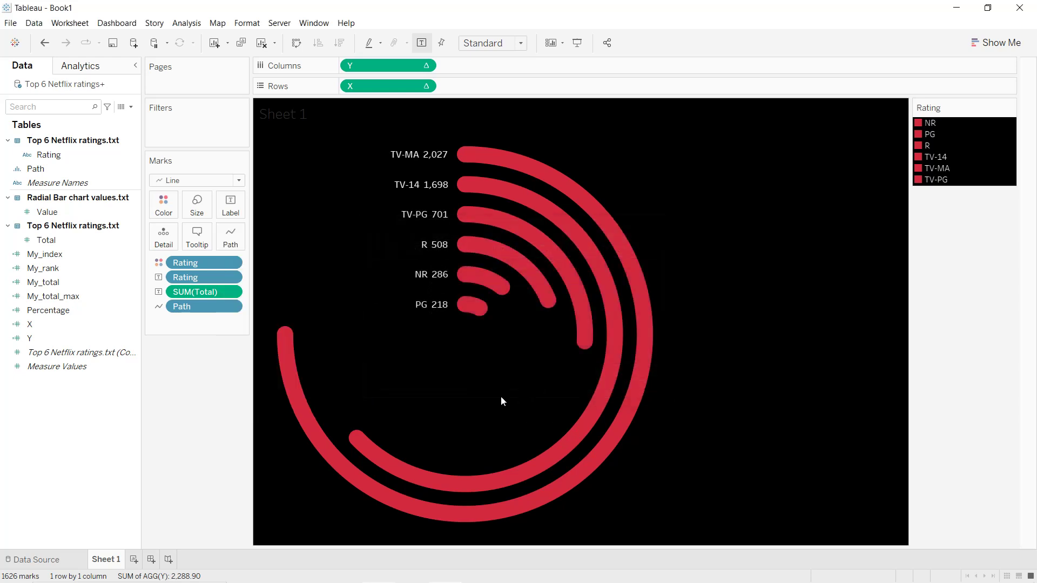
double_click(353, 122)
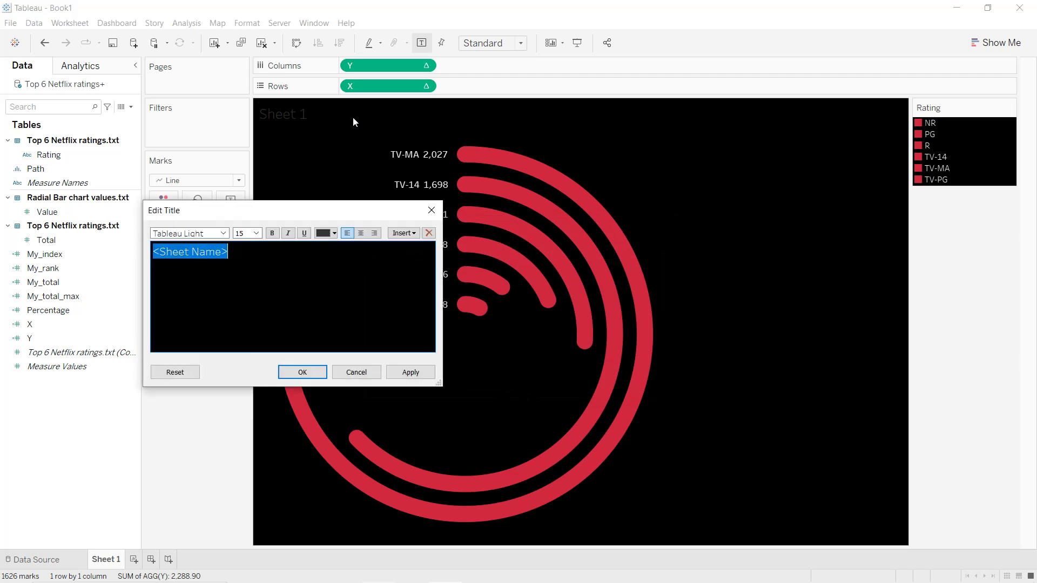
Enter 'Netflix ratings' as the sheet title, centred, in size 20 white text
type("Netflix rating")
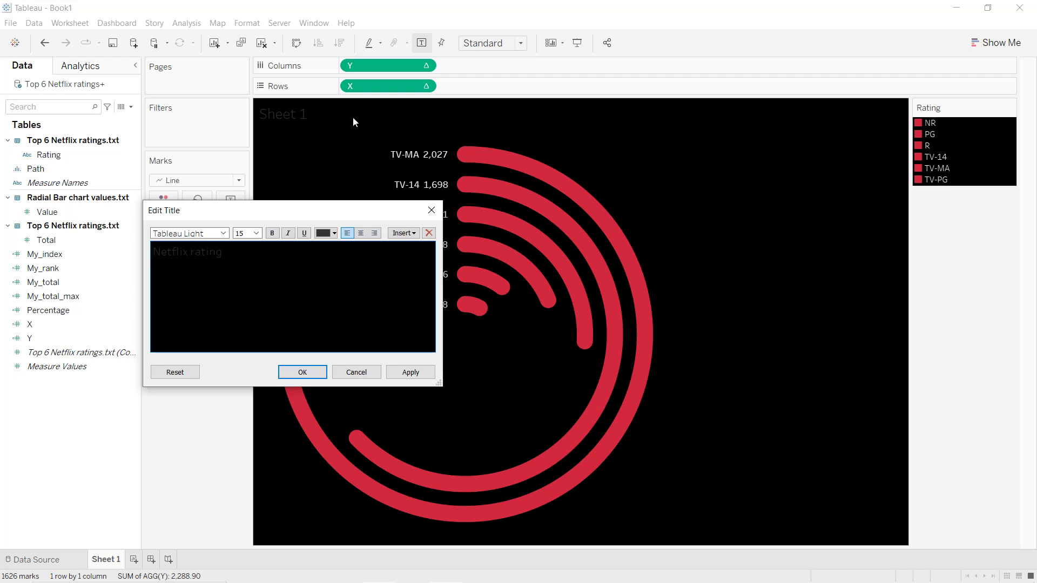
key("ctrl+a")
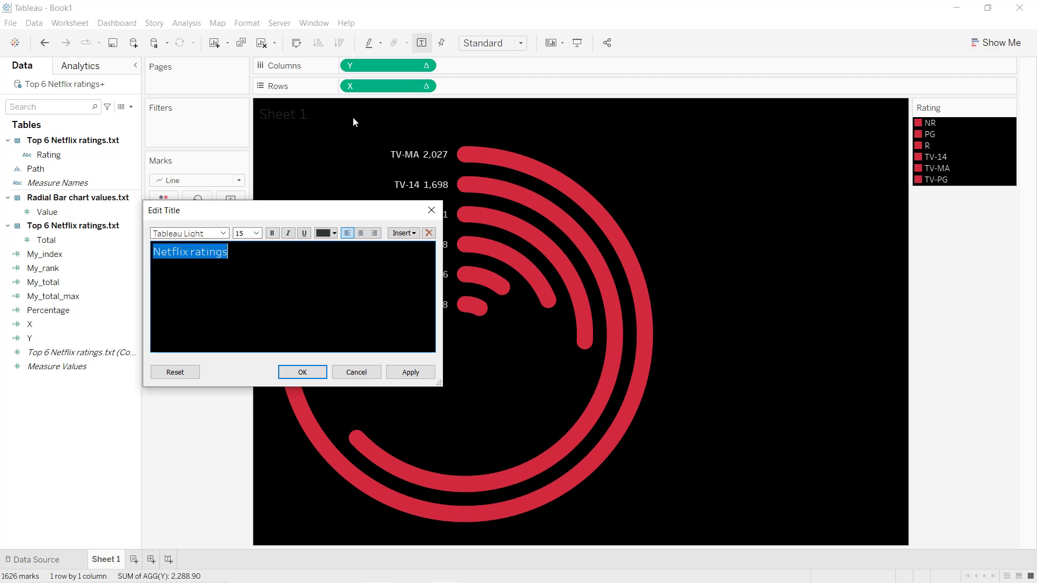
left_click(361, 232)
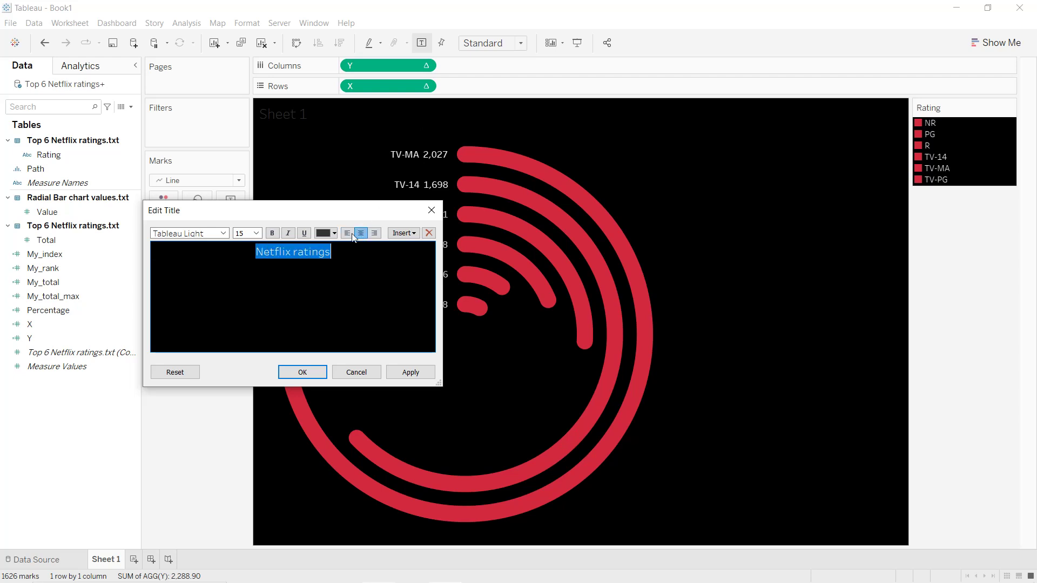
left_click(256, 233)
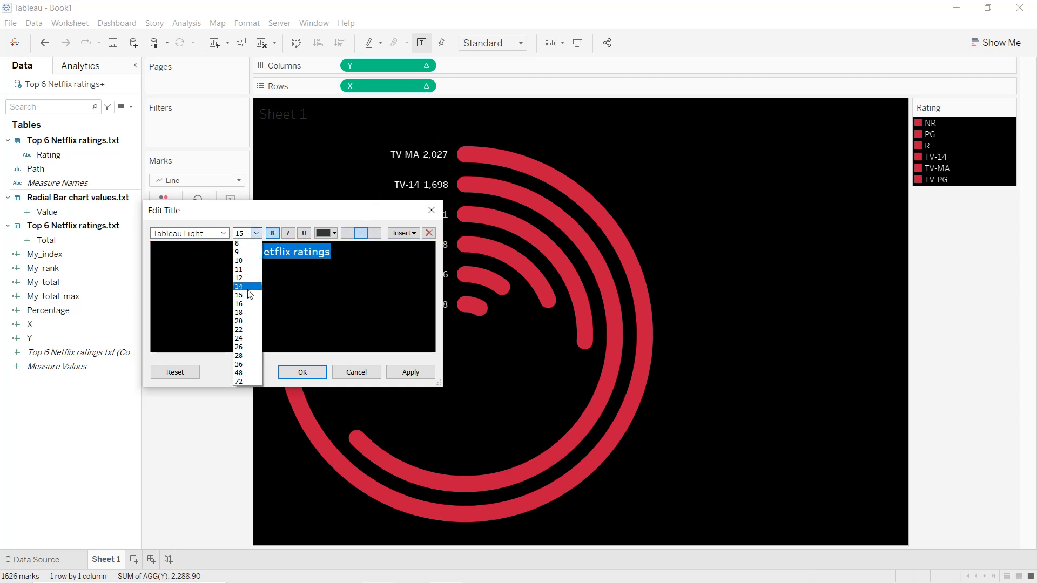
left_click(243, 321)
left_click(327, 233)
left_click(335, 247)
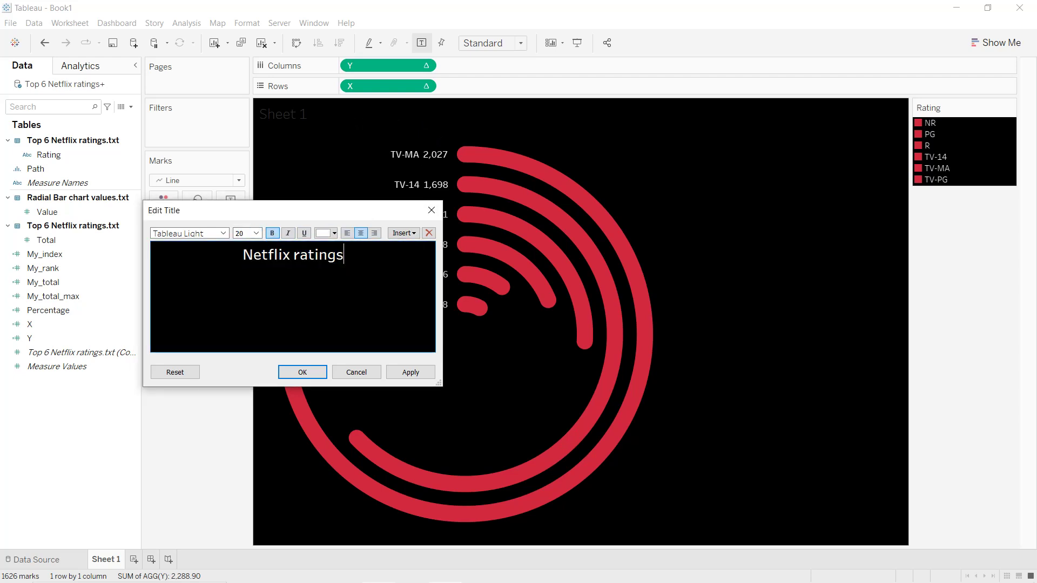
Make the first letter N size 28 and red, then apply the title
left_click_drag(254, 255, 243, 254)
left_click(255, 233)
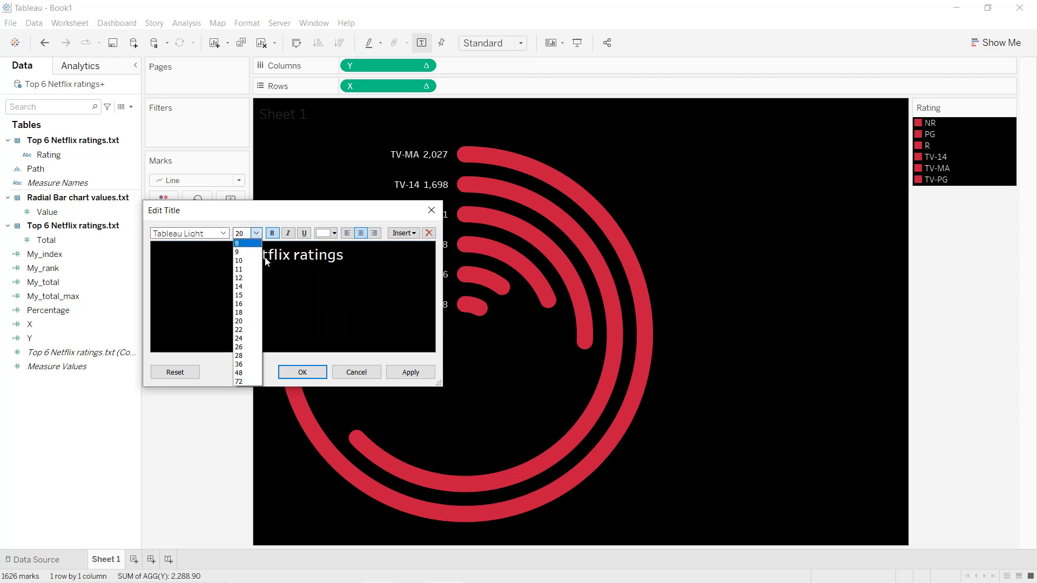
left_click(247, 357)
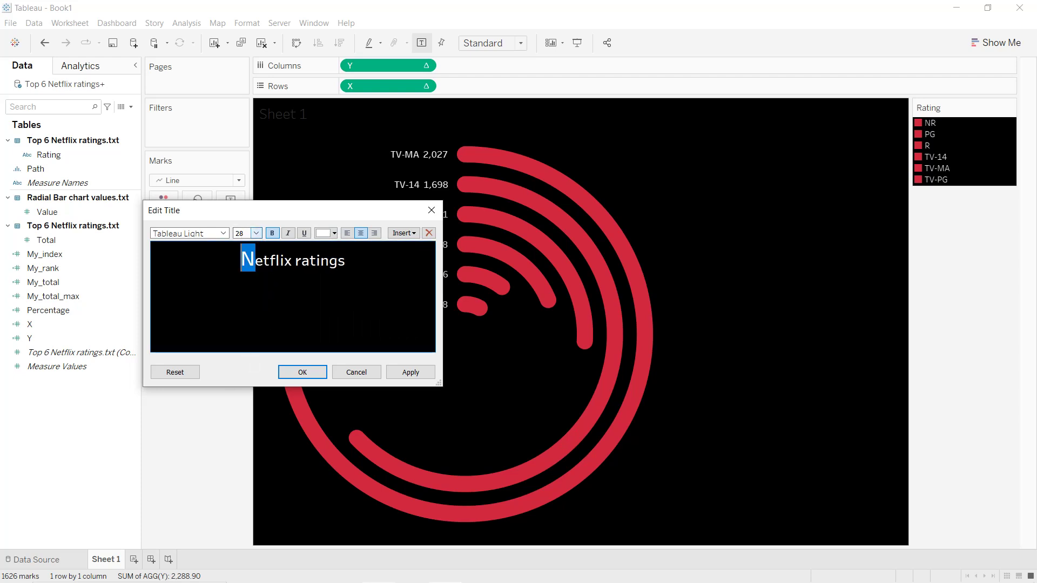
left_click(334, 233)
left_click(321, 309)
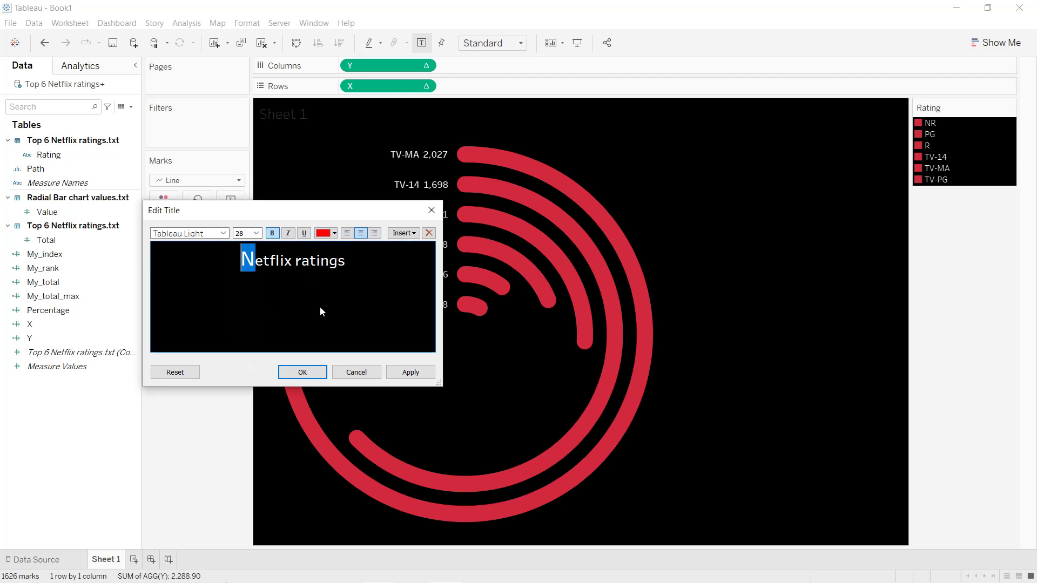
left_click(411, 372)
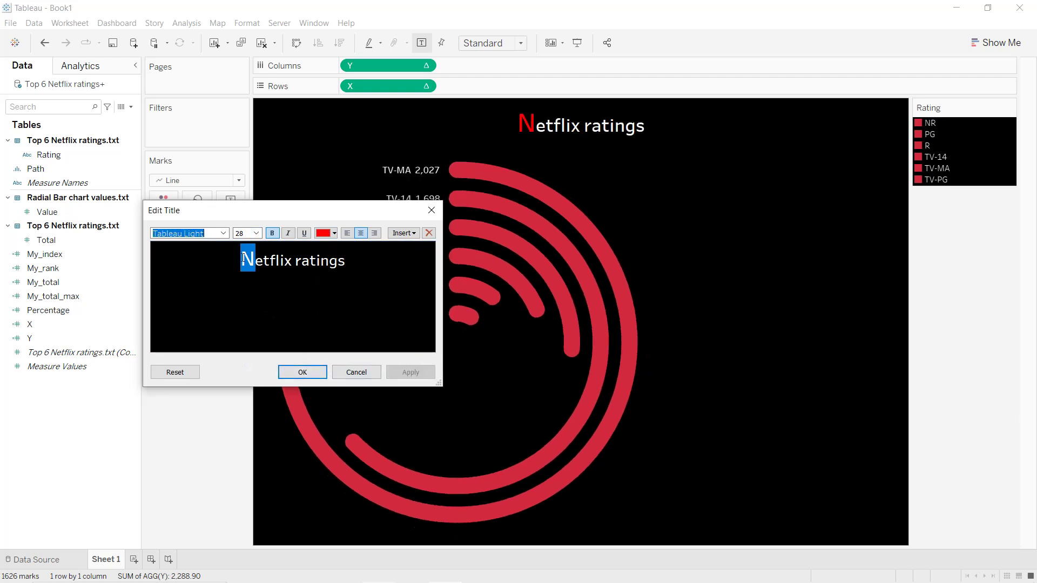
Shift the title's position above the arcs and confirm it
key("Left")
key("ctrl+l")
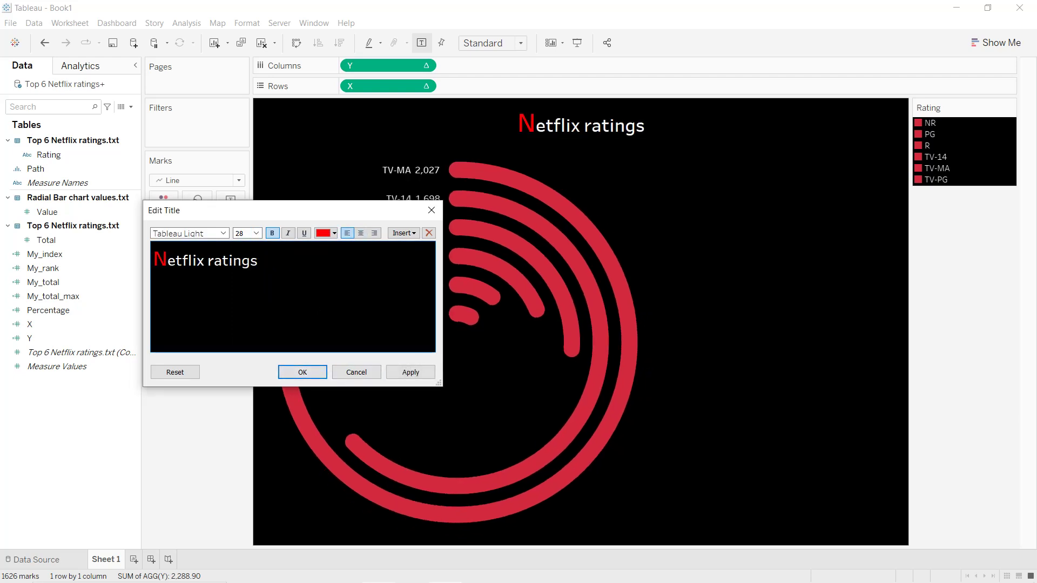
left_click(422, 372)
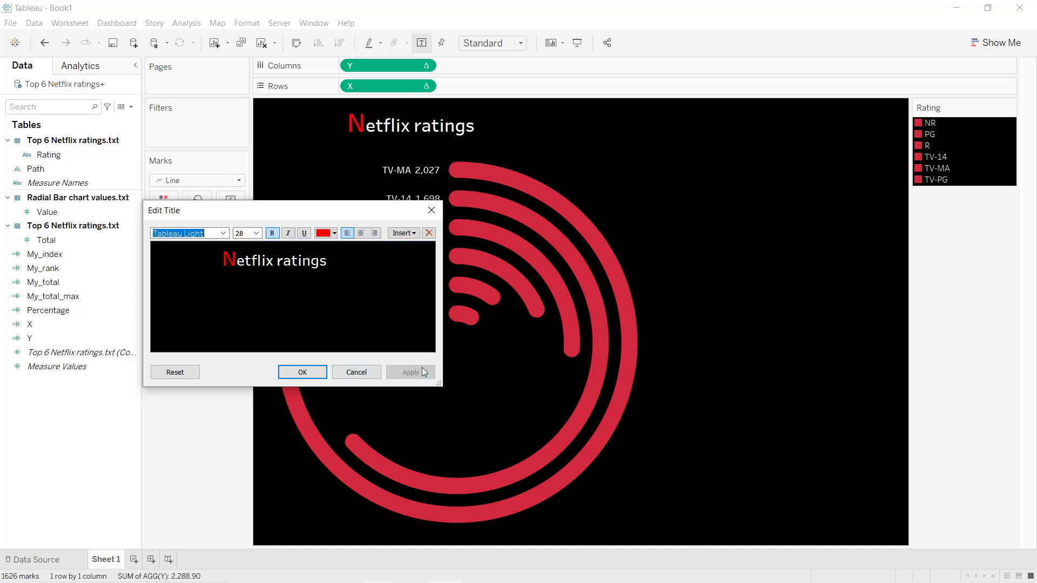
key("BackSpace")
key("Return")
key("Right")
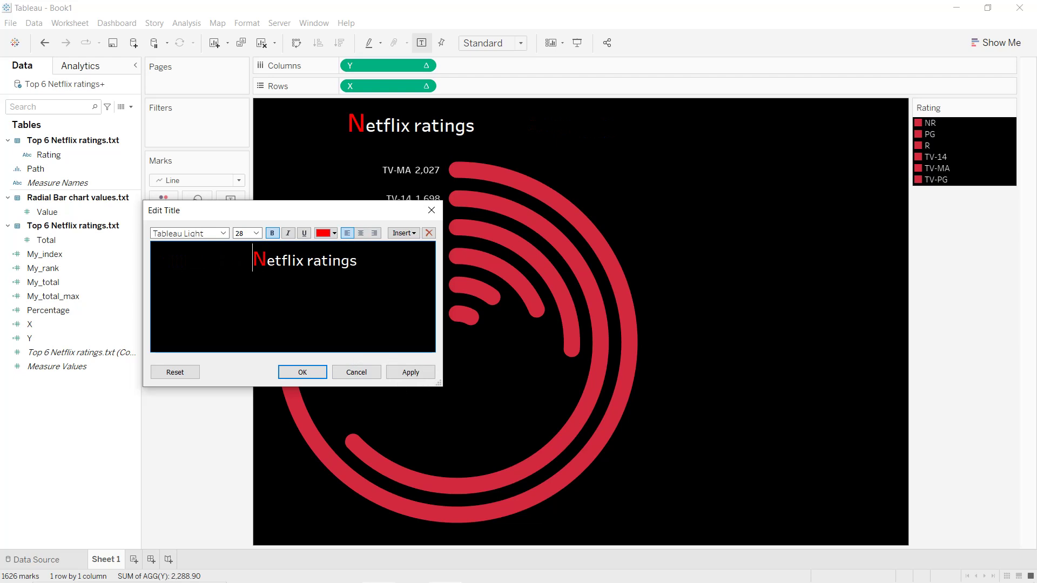
left_click(410, 372)
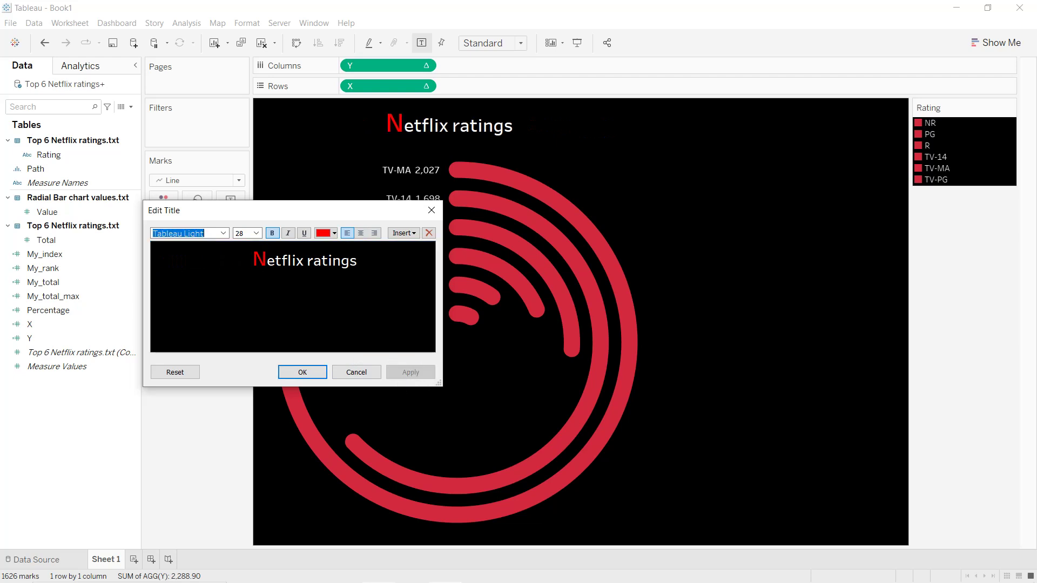
left_click(427, 372)
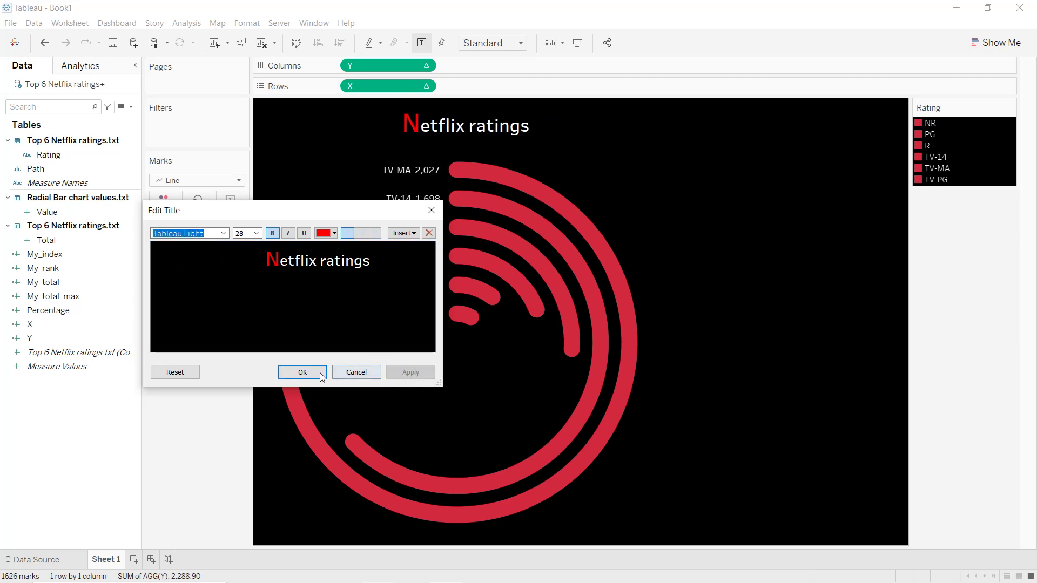
left_click(322, 373)
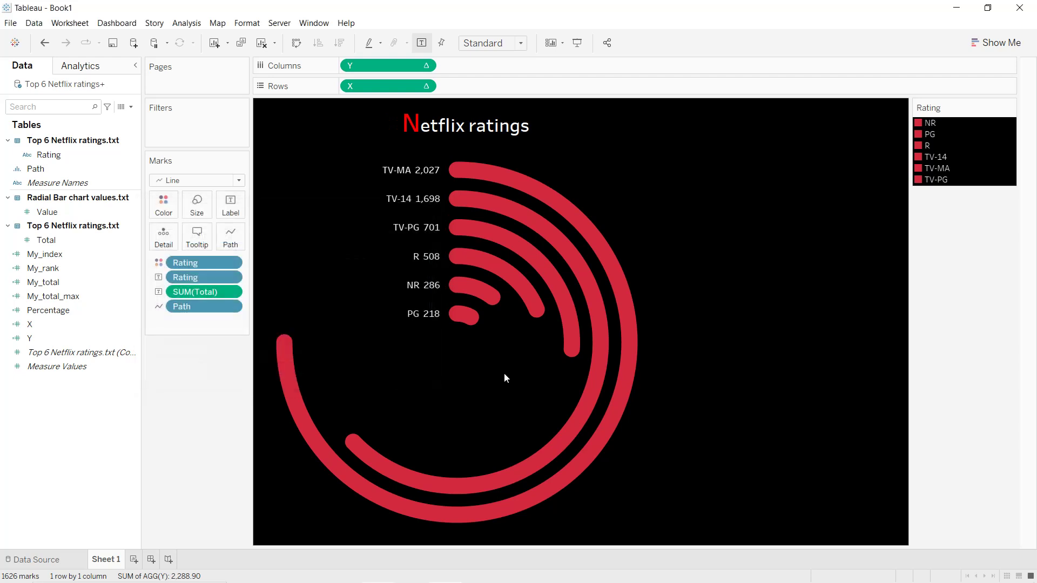